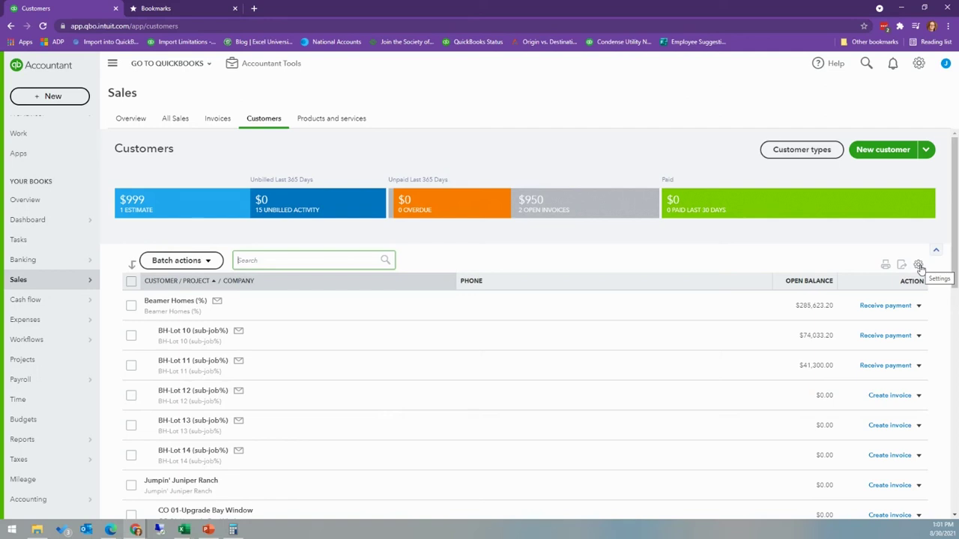
Include projects in the Customers list and look through the listed customers, sub-customers and projects
{"action": "left_click", "coordinate": [918, 266]}
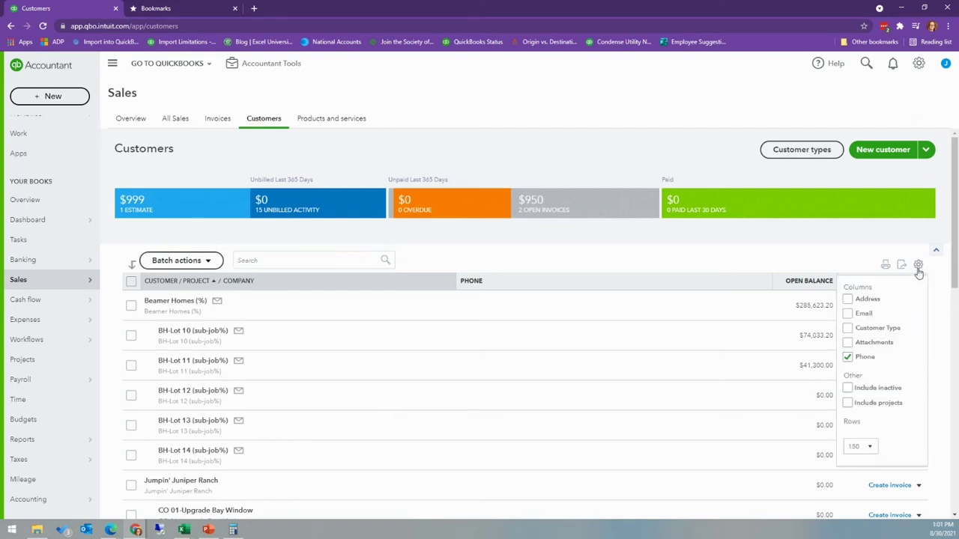
{"action": "left_click", "coordinate": [847, 402]}
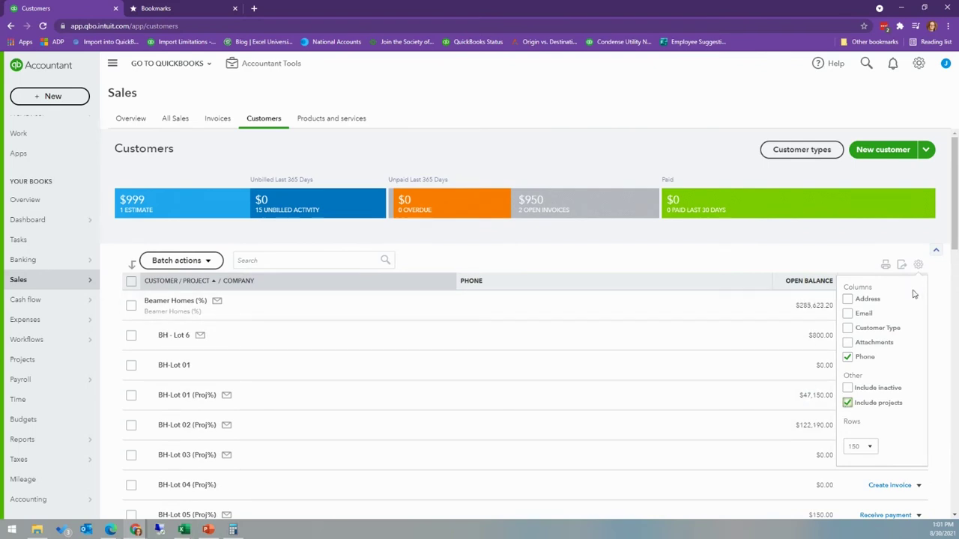
{"action": "left_click", "coordinate": [919, 266]}
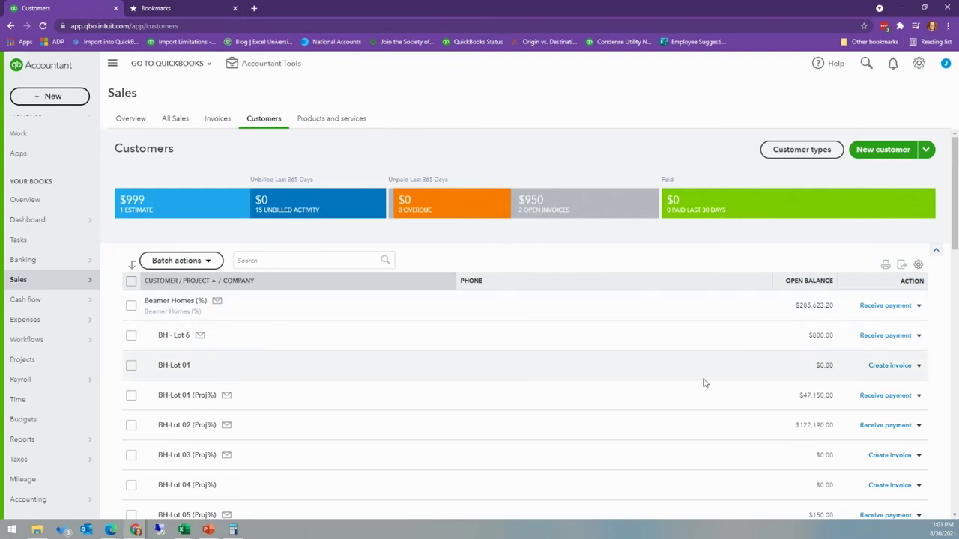
{"action": "scroll", "coordinate": [704, 375], "scroll_direction": "down", "scroll_amount": 2}
{"action": "scroll", "coordinate": [709, 444], "scroll_direction": "down", "scroll_amount": 1}
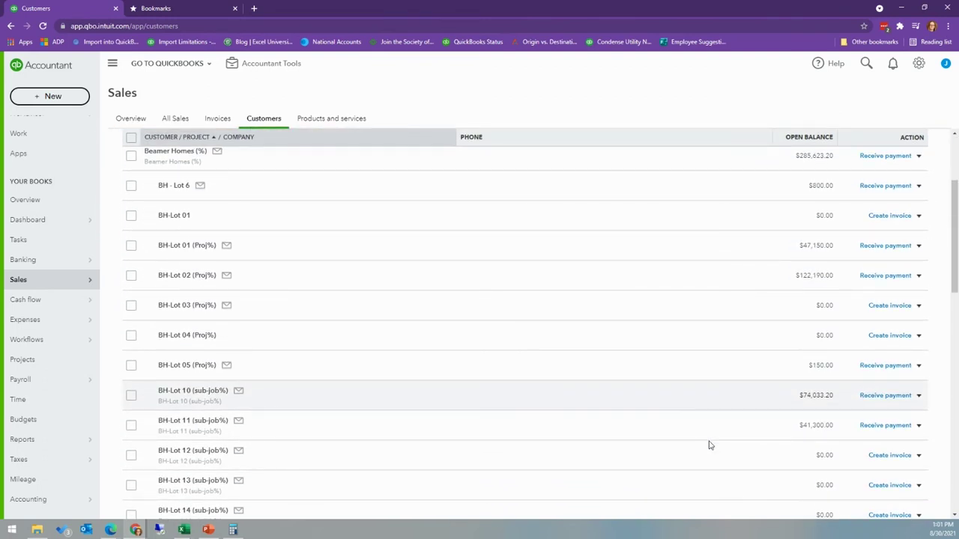
{"action": "scroll", "coordinate": [709, 445], "scroll_direction": "down", "scroll_amount": 1}
{"action": "scroll", "coordinate": [709, 445], "scroll_direction": "up", "scroll_amount": 4}
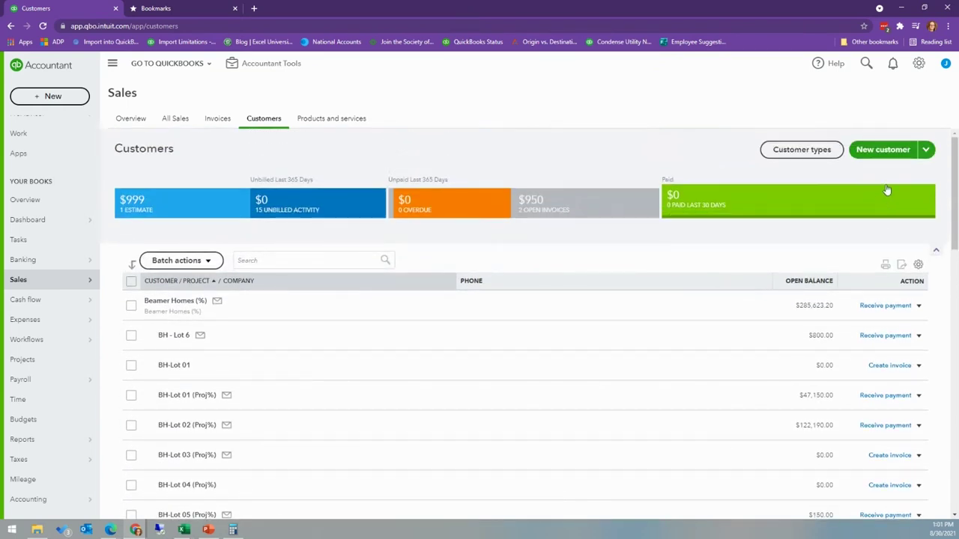
Open a blank new customer form and examine its notes, tax, payment and billing, language, attachments, custom fields and additional info sections
{"action": "left_click", "coordinate": [875, 150]}
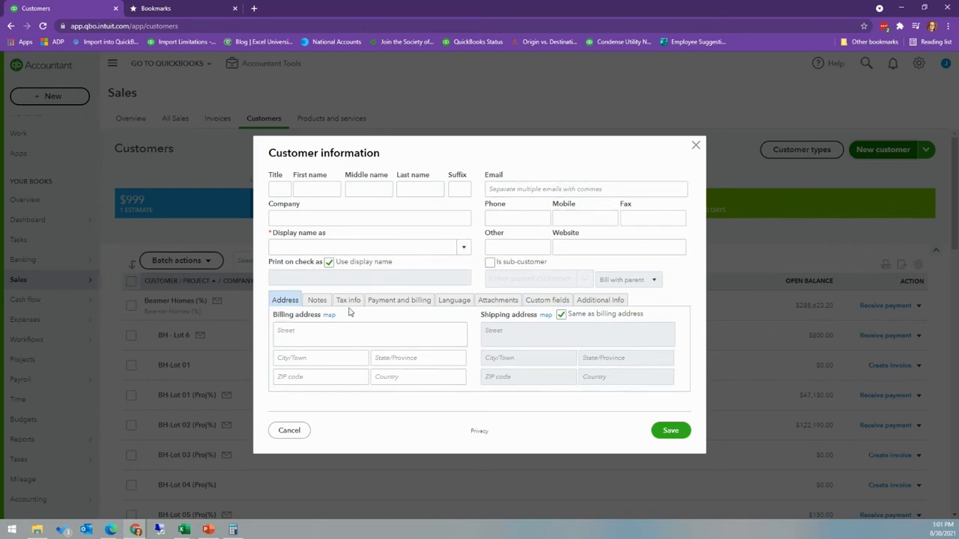
{"action": "left_click", "coordinate": [315, 301]}
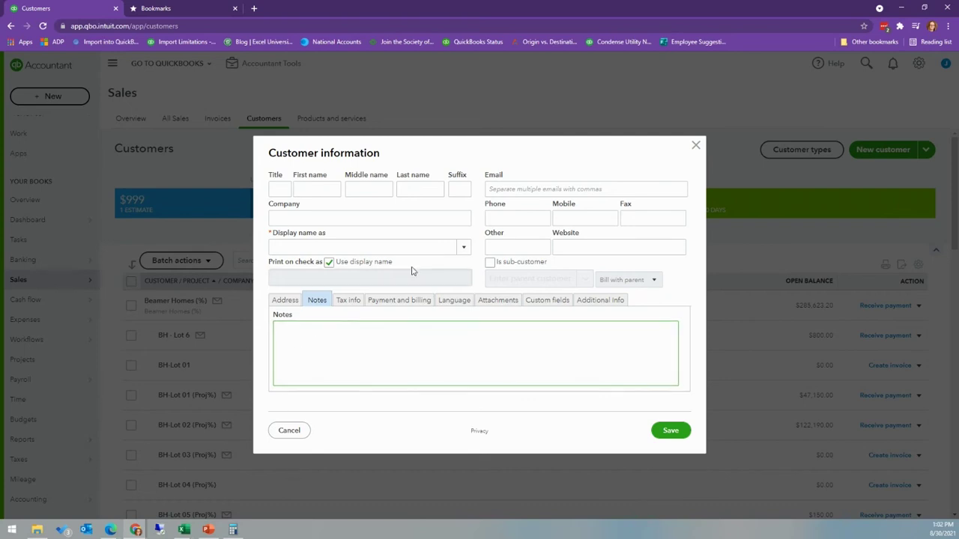
{"action": "left_click", "coordinate": [352, 303]}
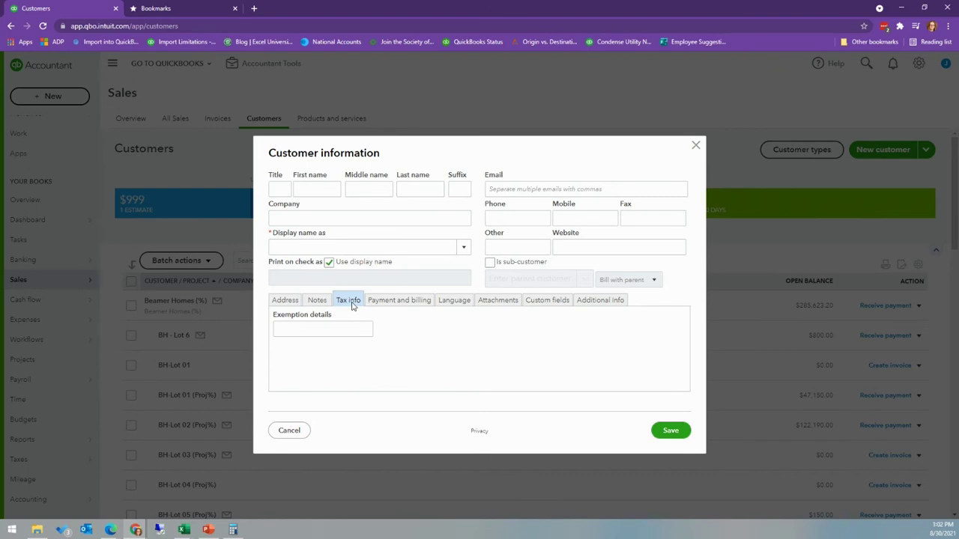
{"action": "left_click", "coordinate": [334, 337]}
{"action": "left_click", "coordinate": [385, 307]}
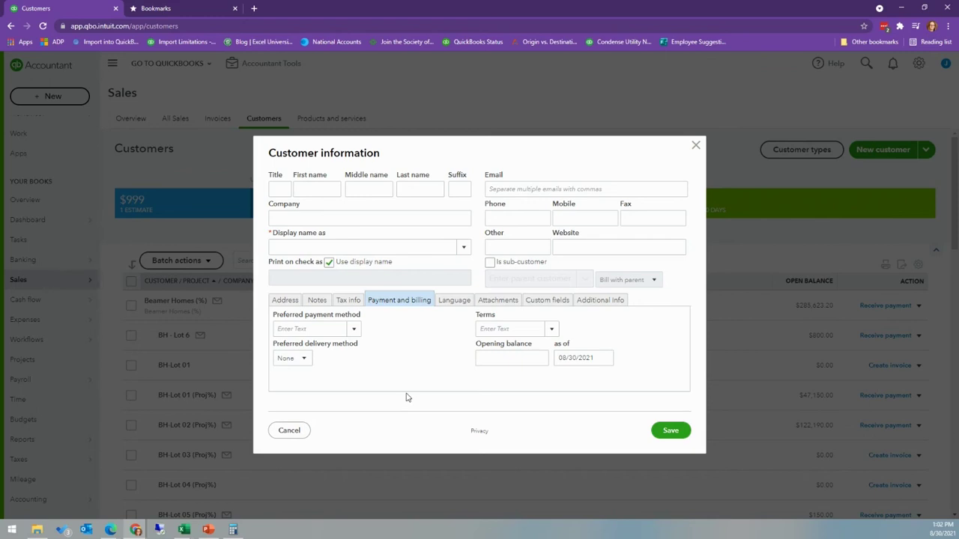
{"action": "left_click", "coordinate": [464, 302]}
{"action": "left_click", "coordinate": [312, 332]}
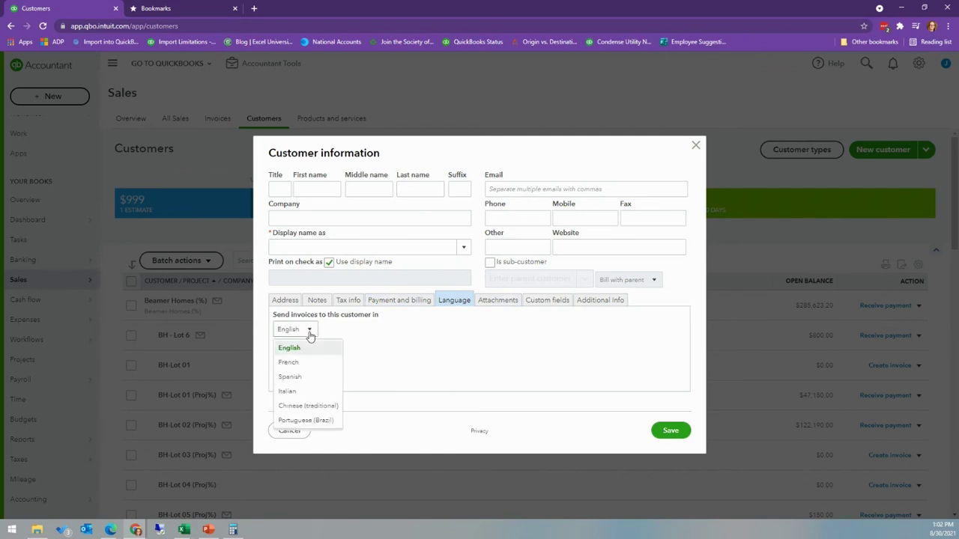
{"action": "mouse_move", "coordinate": [342, 316]}
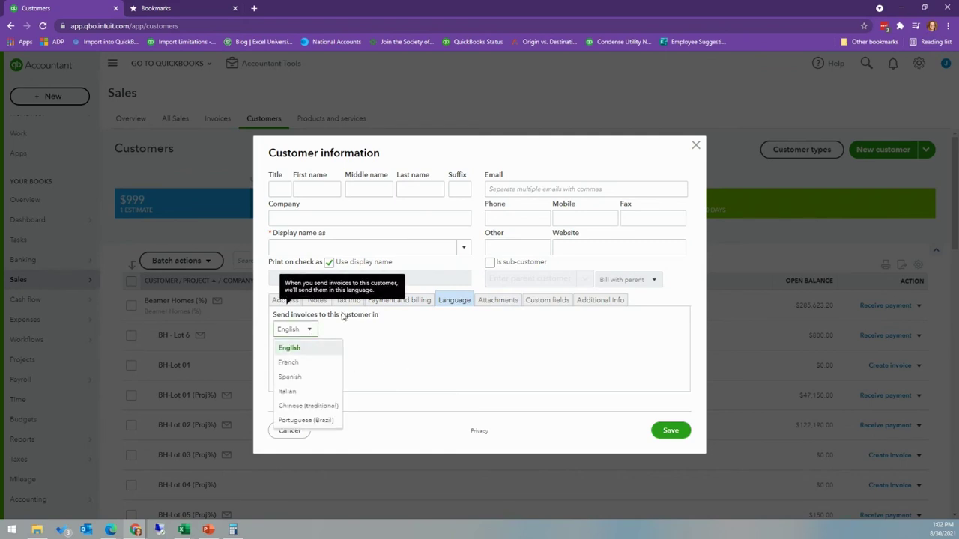
{"action": "left_click", "coordinate": [350, 324]}
{"action": "left_click", "coordinate": [500, 301]}
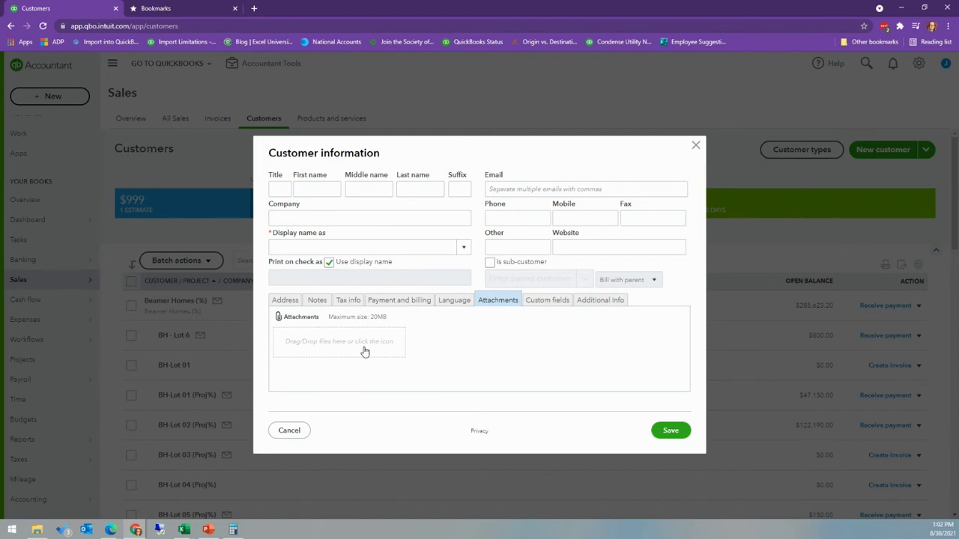
{"action": "left_click", "coordinate": [554, 301]}
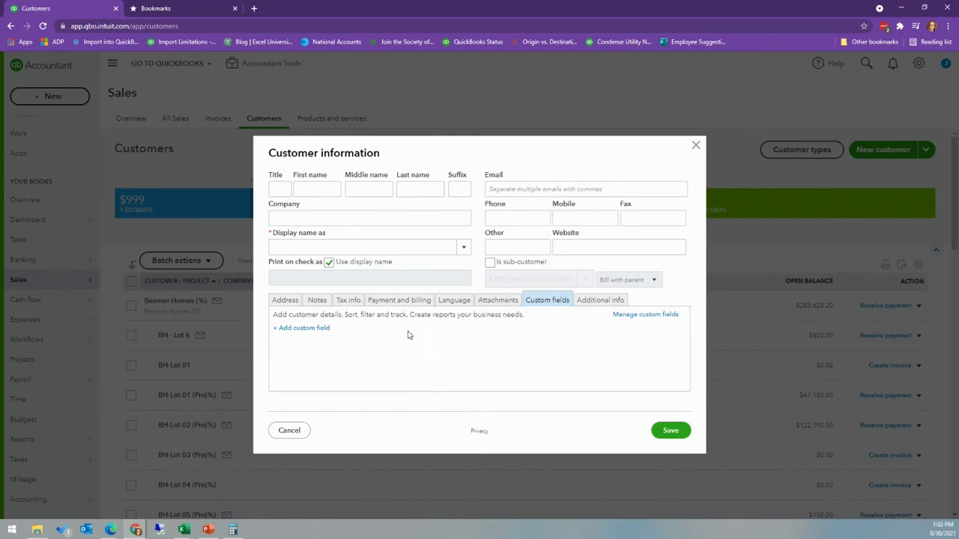
{"action": "left_click", "coordinate": [595, 302]}
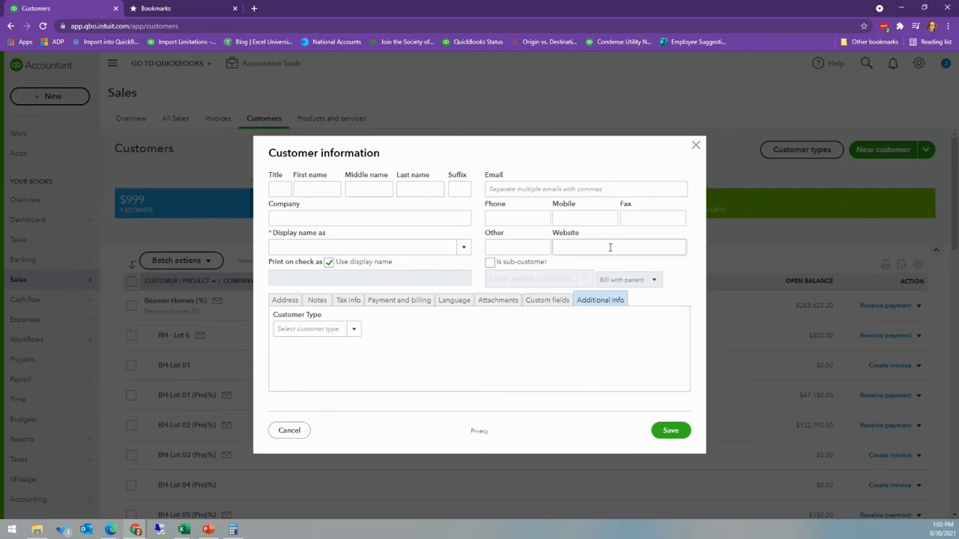
Mark the new customer as a sub-customer, check the parent customer and billing choices, and close the form without saving
{"action": "left_click", "coordinate": [489, 264]}
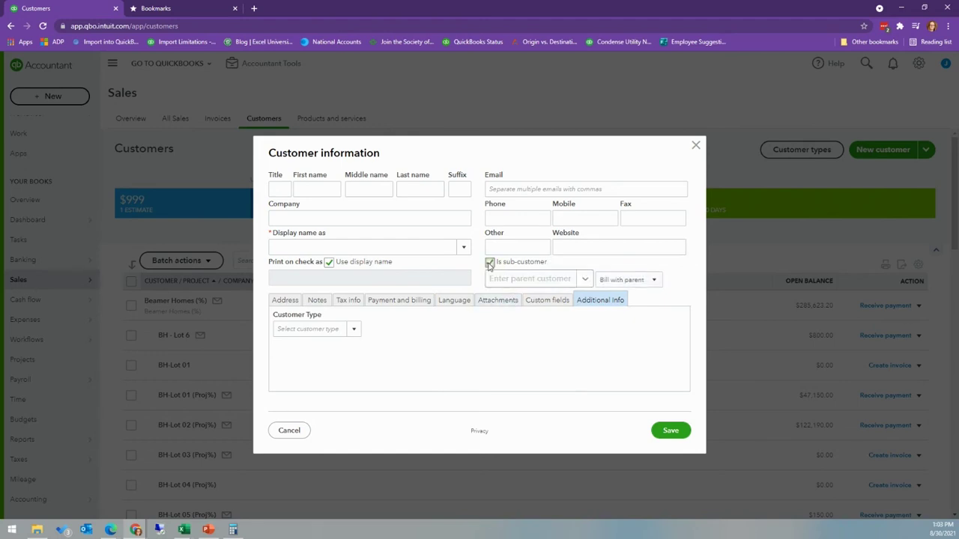
{"action": "left_click", "coordinate": [587, 279]}
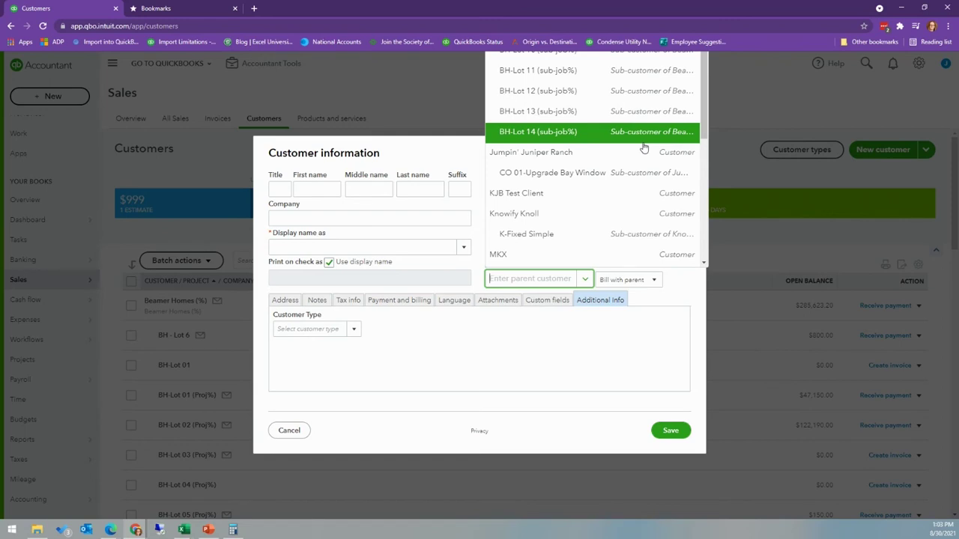
{"action": "left_click", "coordinate": [689, 285]}
{"action": "left_click", "coordinate": [653, 283]}
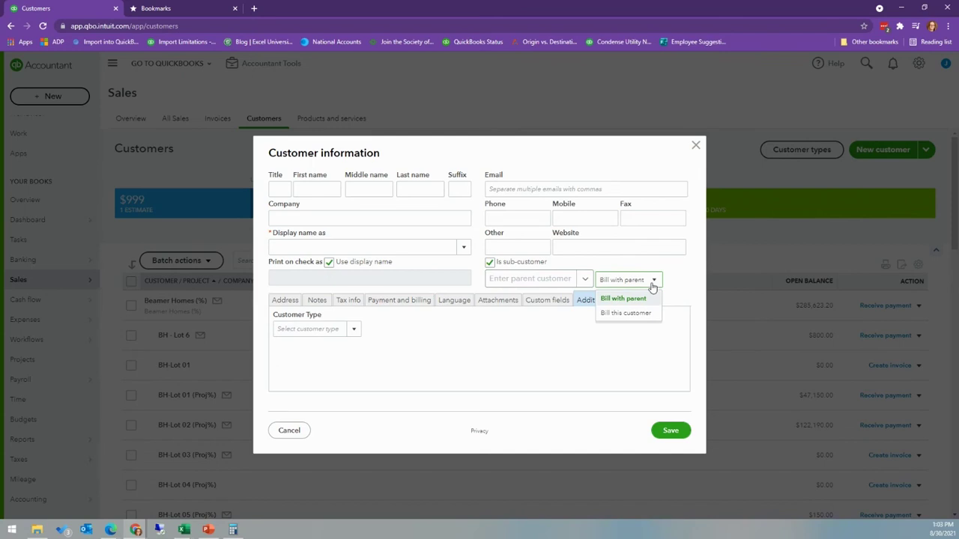
{"action": "left_click", "coordinate": [686, 298]}
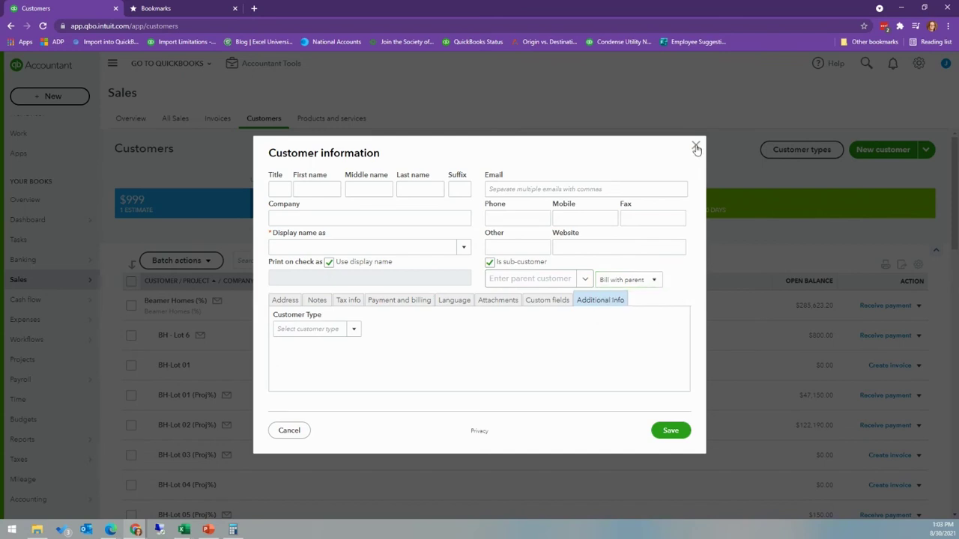
{"action": "left_click", "coordinate": [696, 148]}
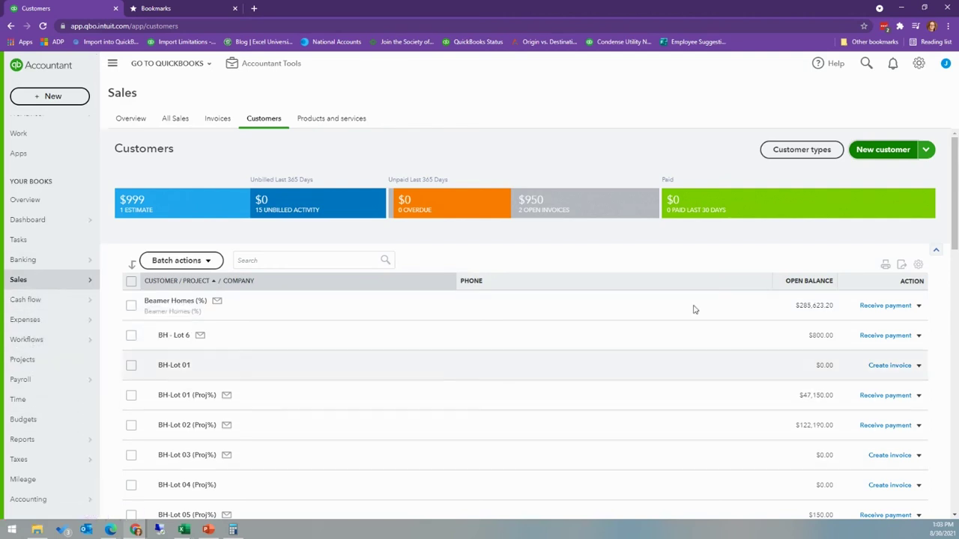
Check the project financial tracking option in the advanced company settings, and close the settings
{"action": "left_click", "coordinate": [919, 64]}
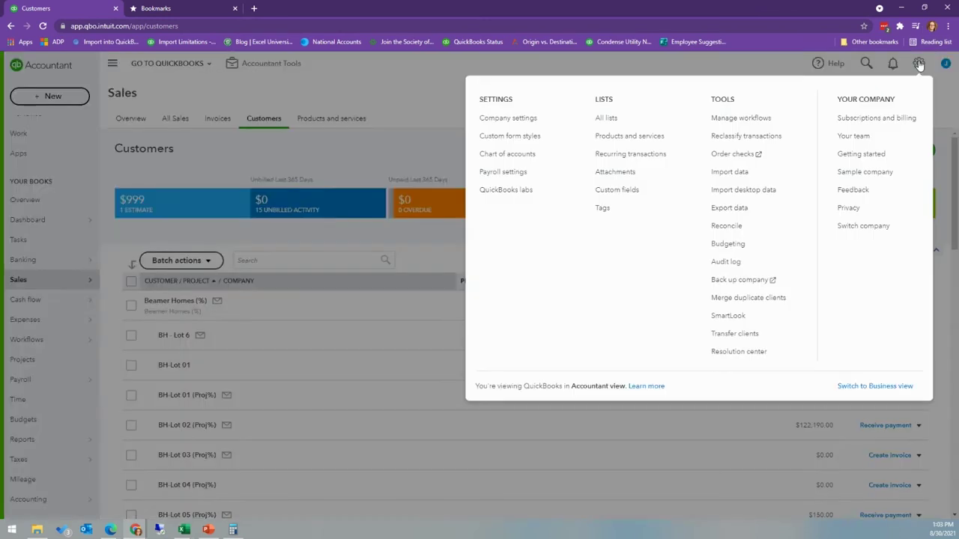
{"action": "left_click", "coordinate": [497, 118]}
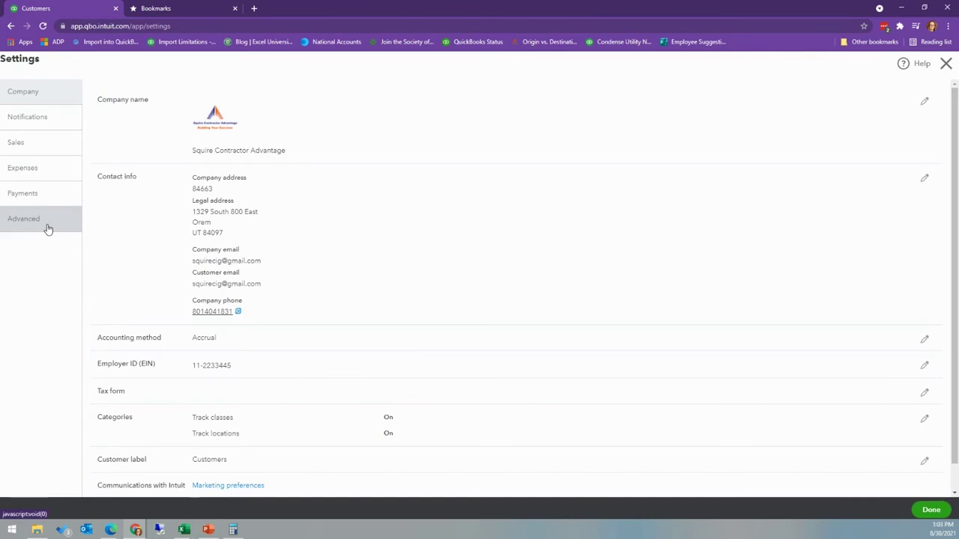
{"action": "left_click", "coordinate": [47, 229]}
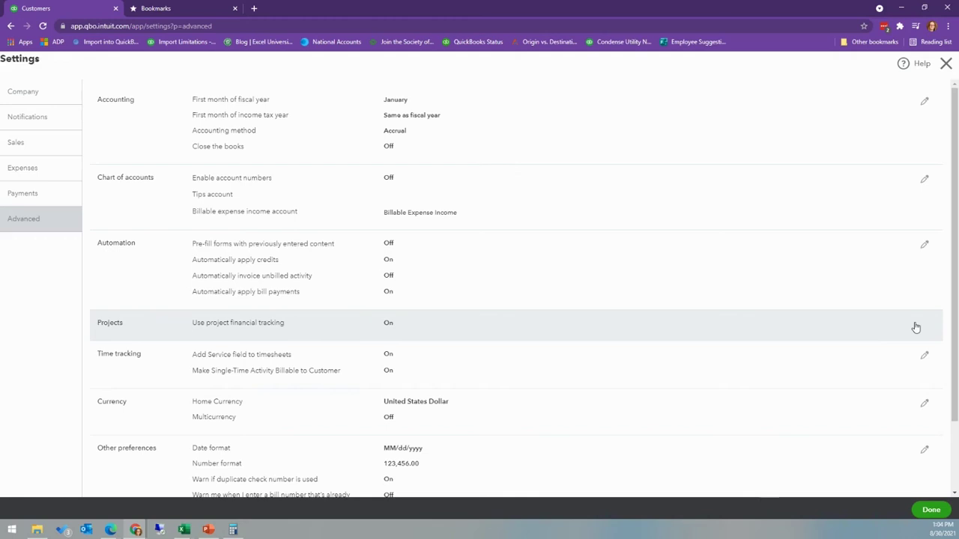
{"action": "left_click", "coordinate": [946, 63]}
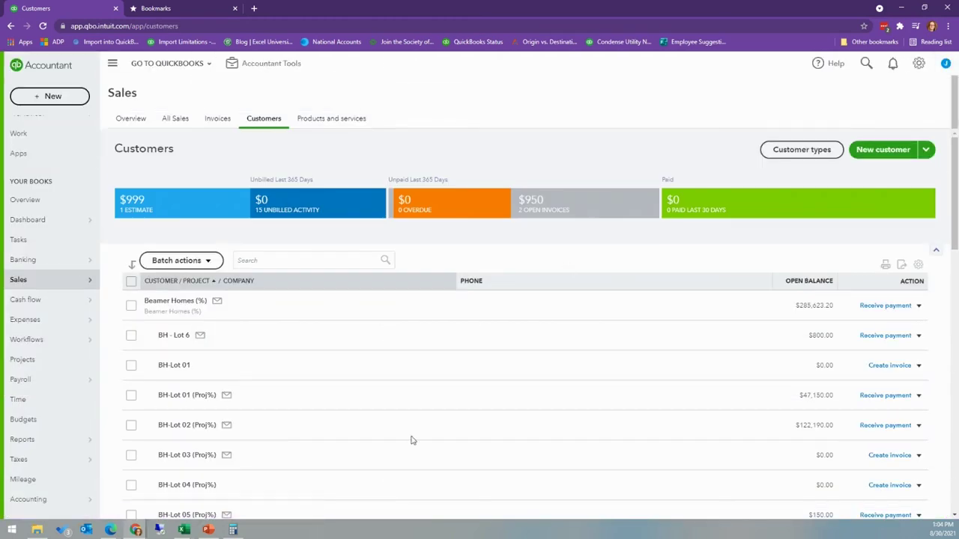
Open the Projects list and check its date range filter choices without changing the range
{"action": "left_click", "coordinate": [54, 366]}
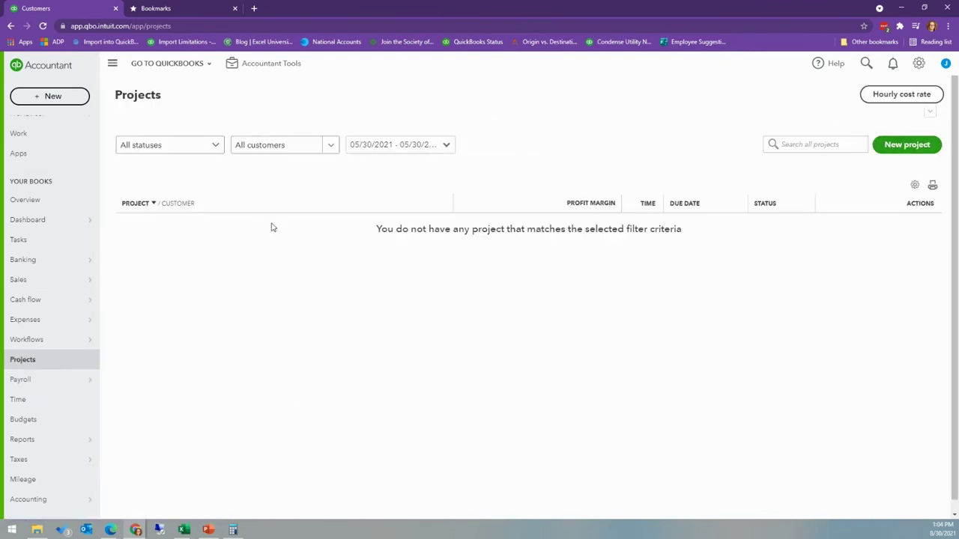
{"action": "left_click", "coordinate": [444, 146]}
{"action": "left_click", "coordinate": [486, 137]}
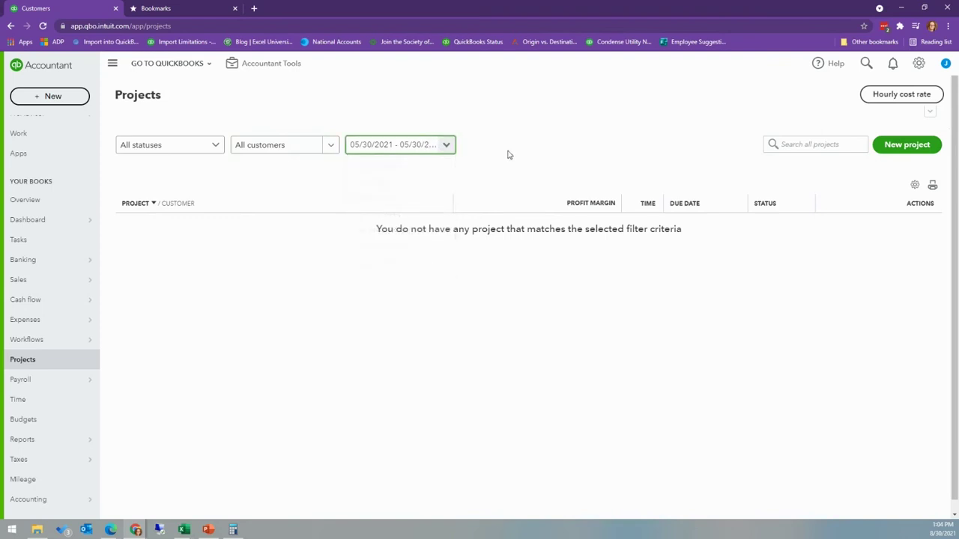
Start a new project with no template and name it "BH - Lot 7 Proj"
{"action": "left_click", "coordinate": [913, 145]}
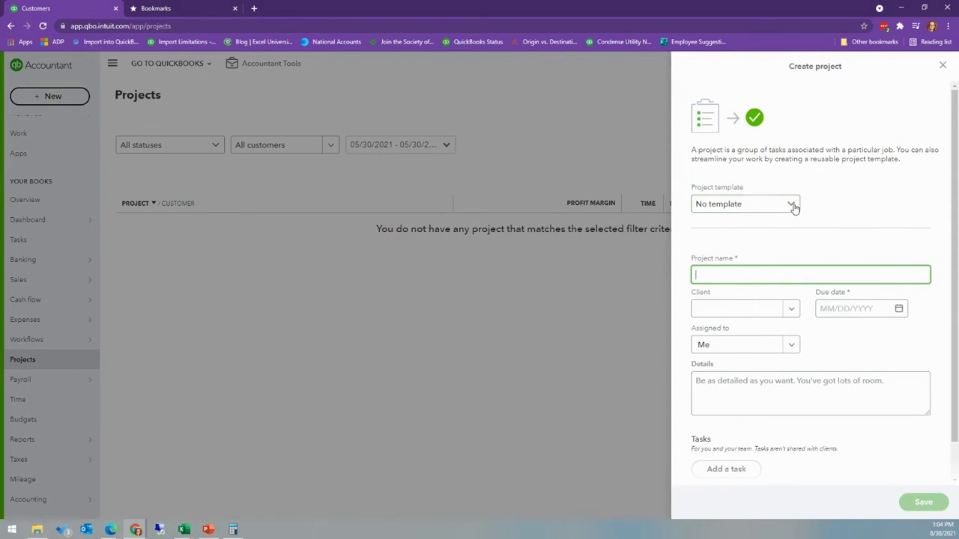
{"action": "left_click", "coordinate": [792, 206]}
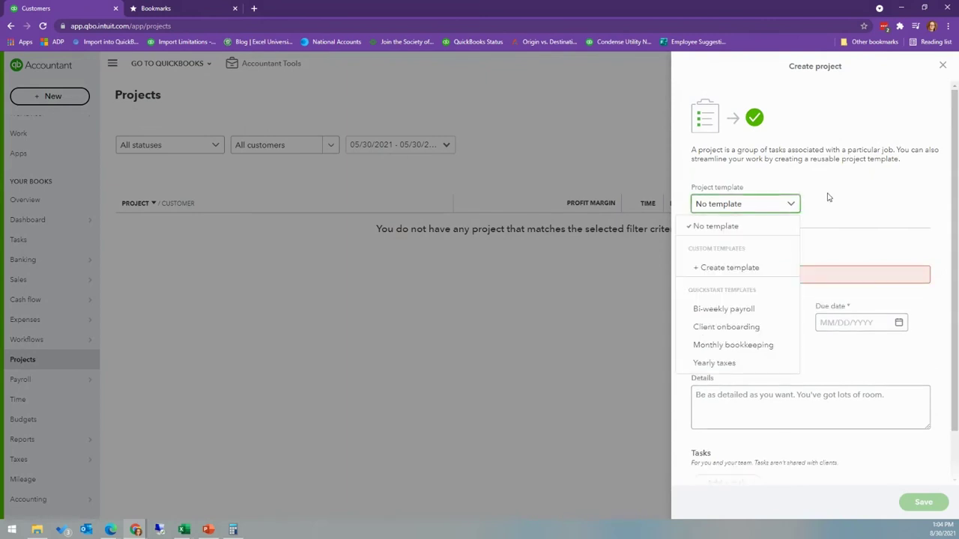
{"action": "left_click", "coordinate": [828, 197]}
{"action": "left_click", "coordinate": [735, 276]}
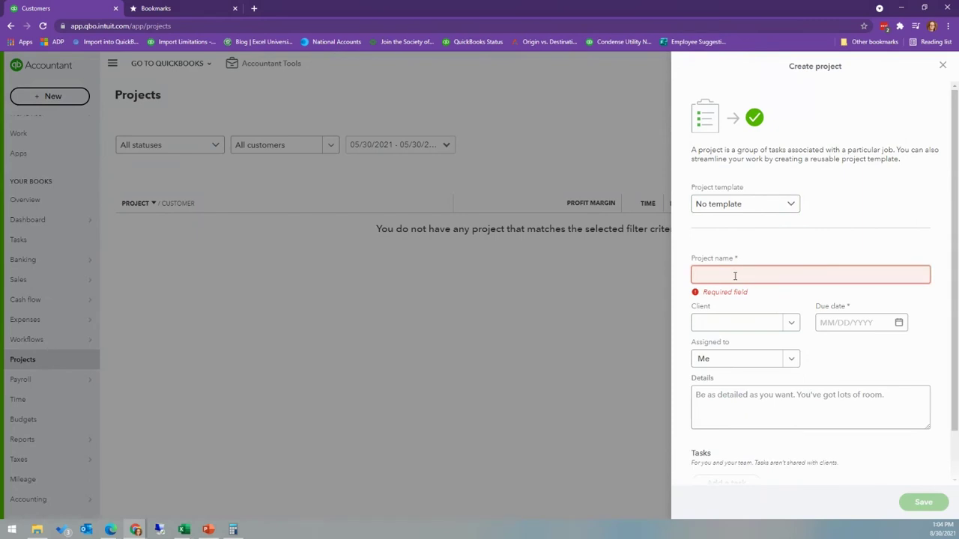
{"action": "type", "text": "BH"}
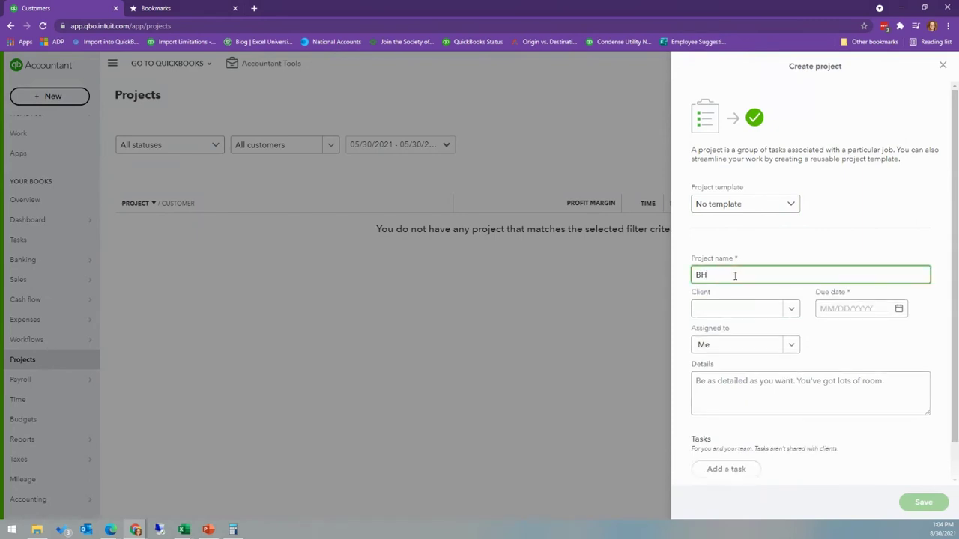
{"action": "type", "text": " - Lot 7 Proj"}
Assign Beamer Homes (%) as the client of the new project
{"action": "left_click", "coordinate": [765, 308]}
{"action": "type", "text": "brea"}
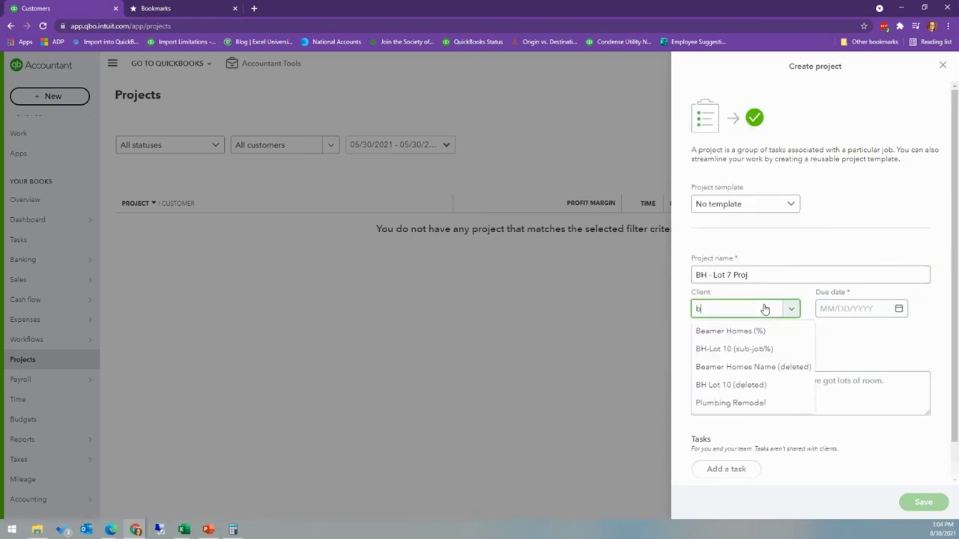
{"action": "key", "text": "BackSpace"}
{"action": "type", "text": "ea"}
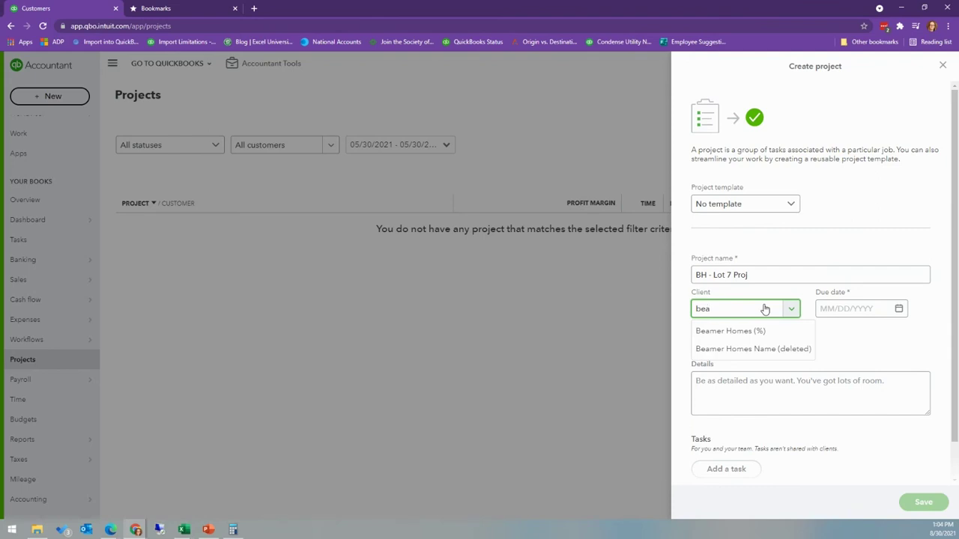
{"action": "key", "text": "BackSpace"}
{"action": "key", "text": "BackSpace"}
{"action": "key", "text": "BackSpace"}
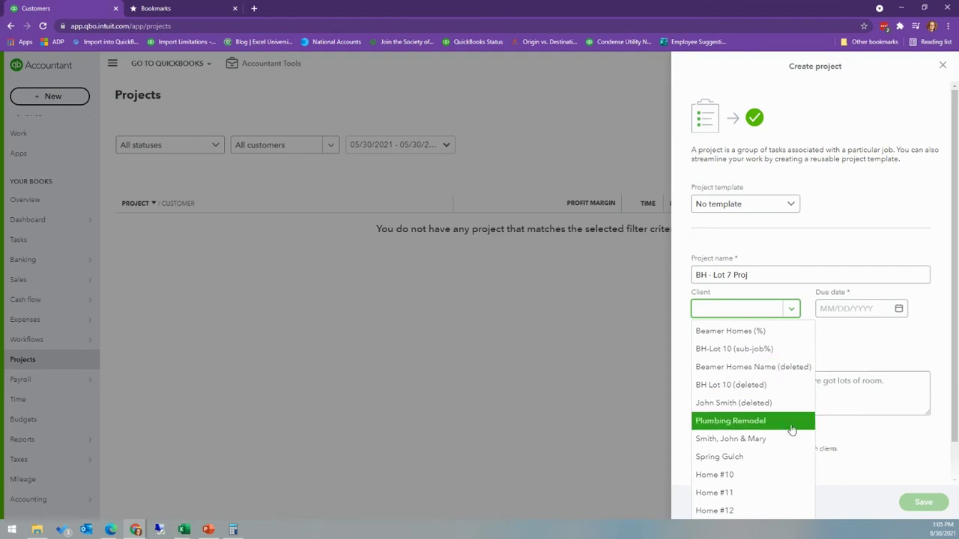
{"action": "left_click", "coordinate": [719, 331]}
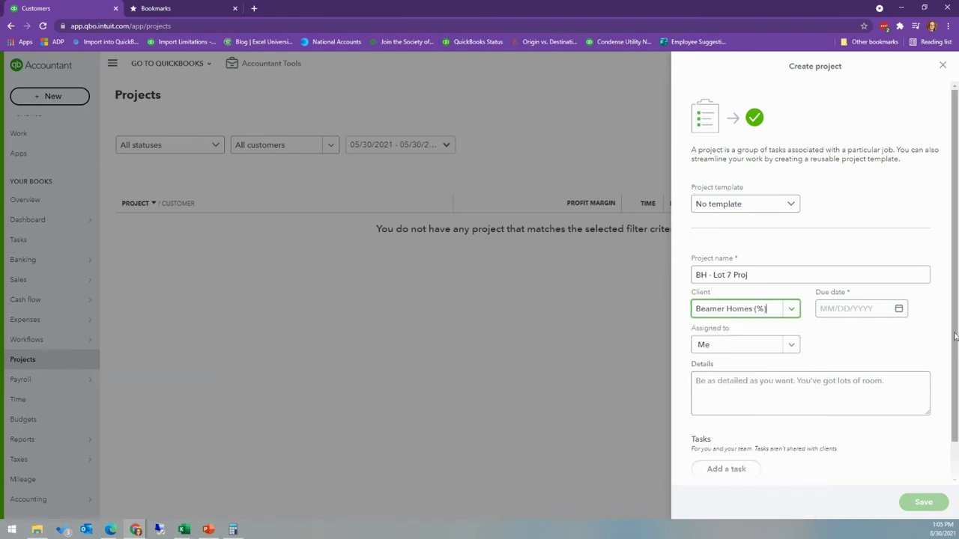
Set the new project's due date to 09/20/2022
{"action": "left_click", "coordinate": [880, 309]}
{"action": "type", "text": "09/"}
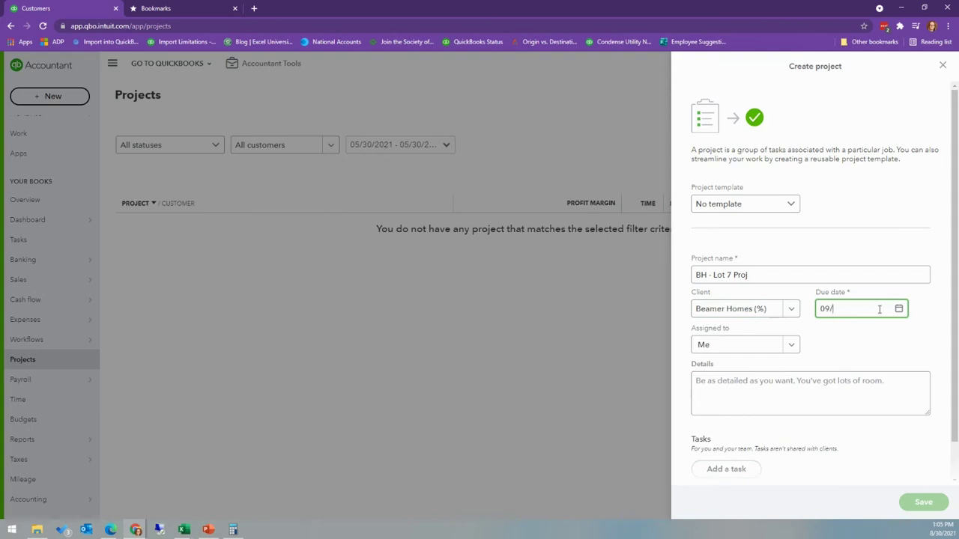
{"action": "type", "text": "20/2022"}
{"action": "key", "text": "Tab"}
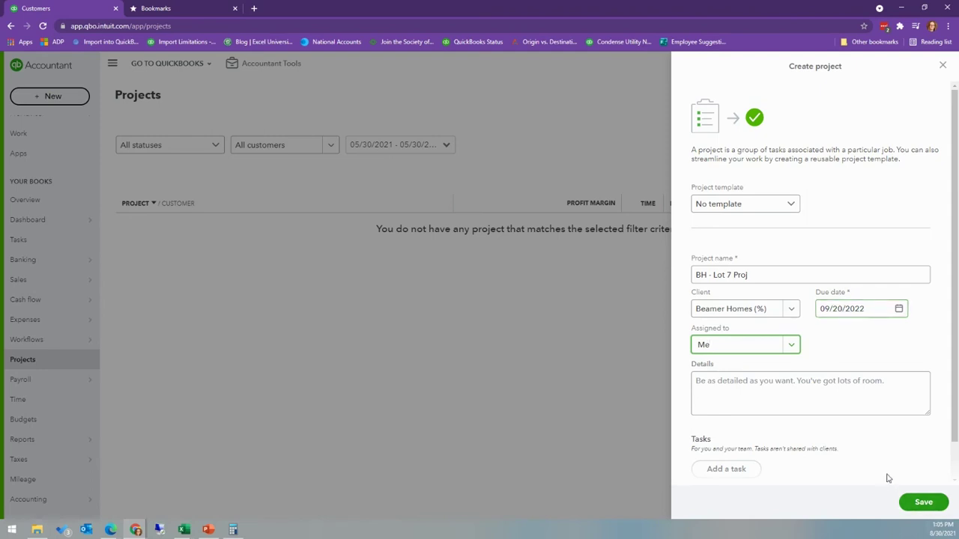
Save the new project and view the transaction types that can be added to it
{"action": "scroll", "coordinate": [871, 434], "scroll_direction": "down", "scroll_amount": 1}
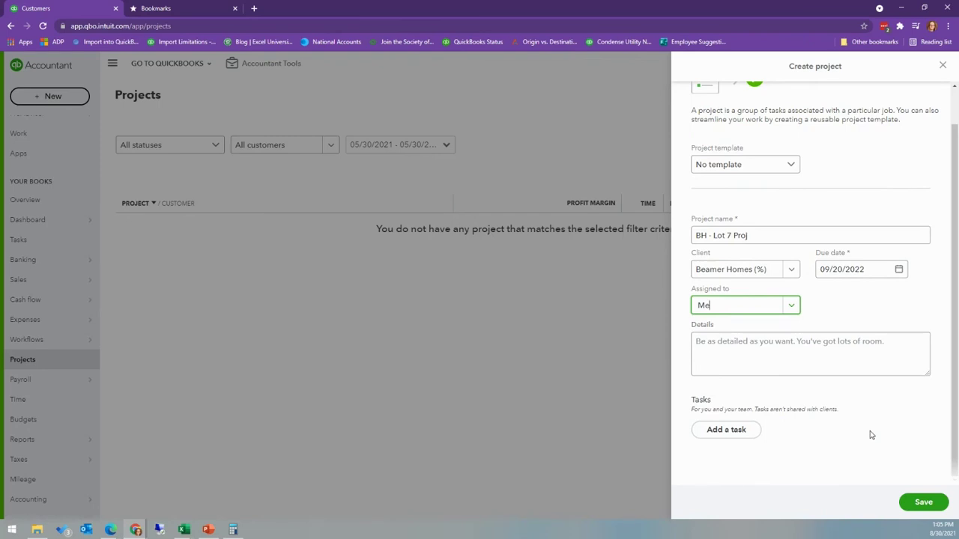
{"action": "left_click", "coordinate": [923, 502]}
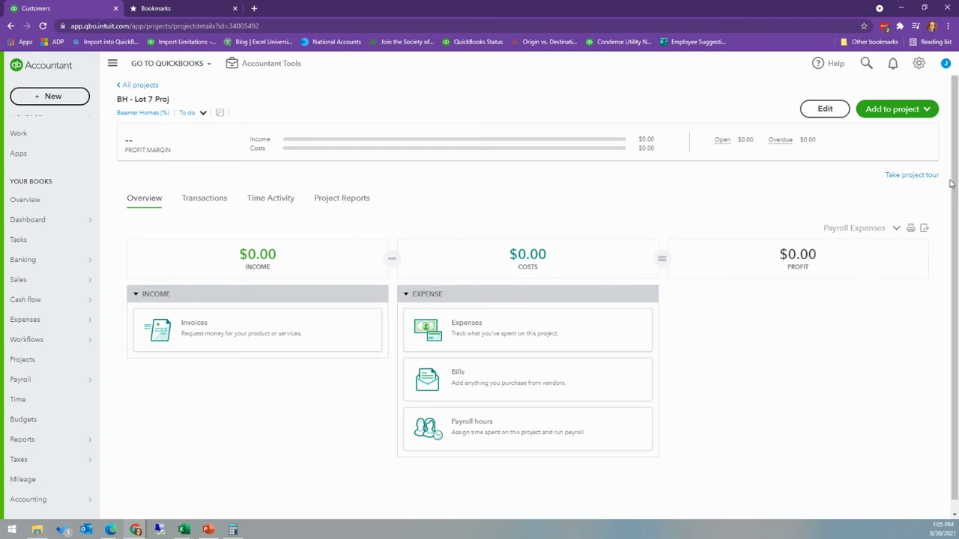
{"action": "left_click", "coordinate": [919, 110]}
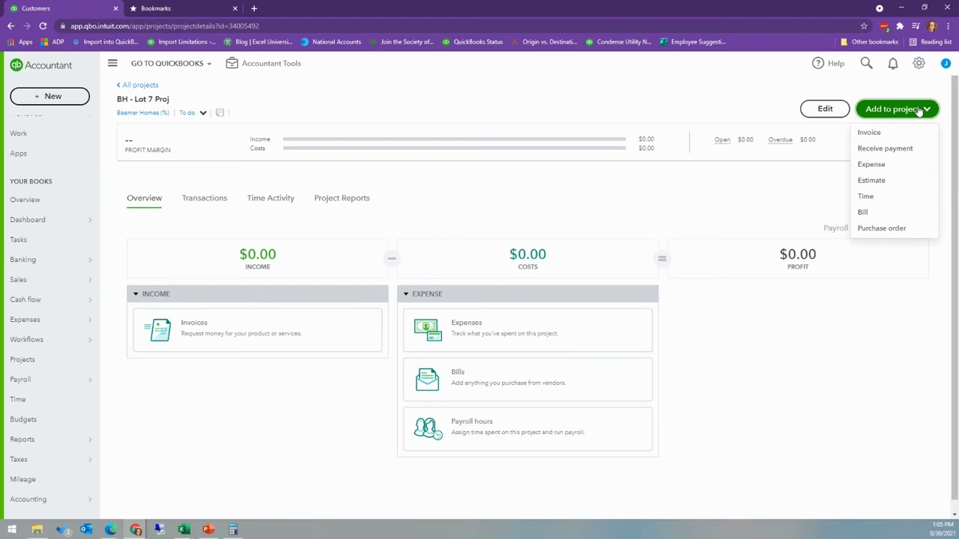
Start a new expense with Home Depot as the payee
{"action": "left_click", "coordinate": [48, 98]}
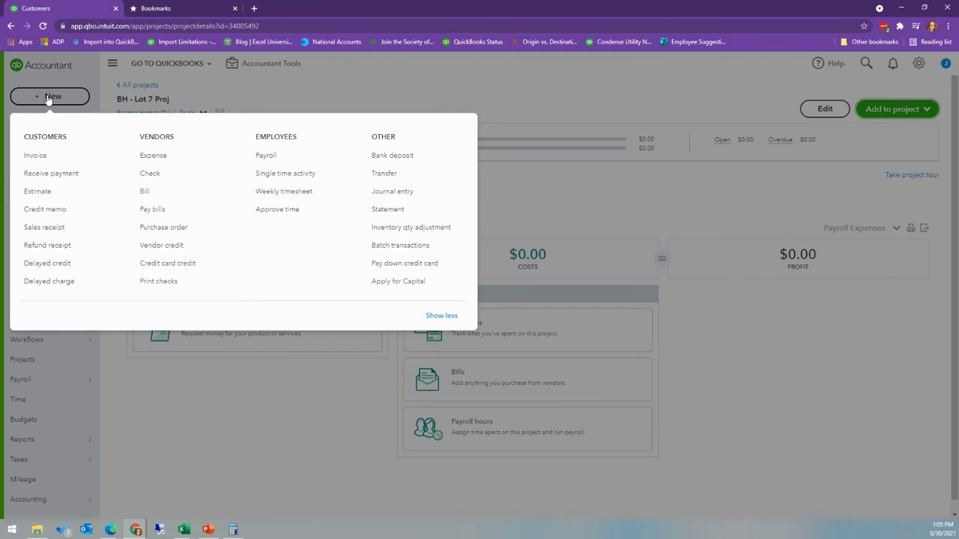
{"action": "left_click", "coordinate": [160, 157]}
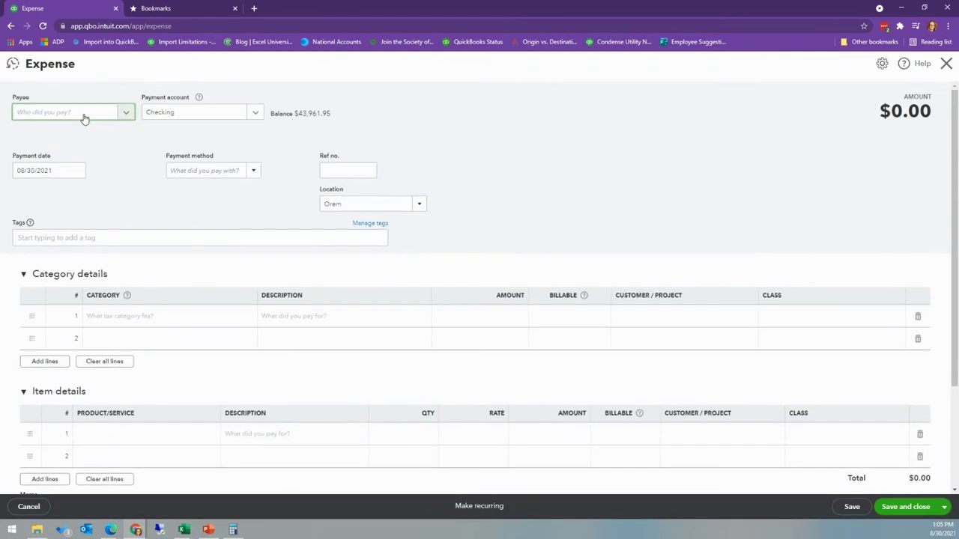
{"action": "type", "text": "home"}
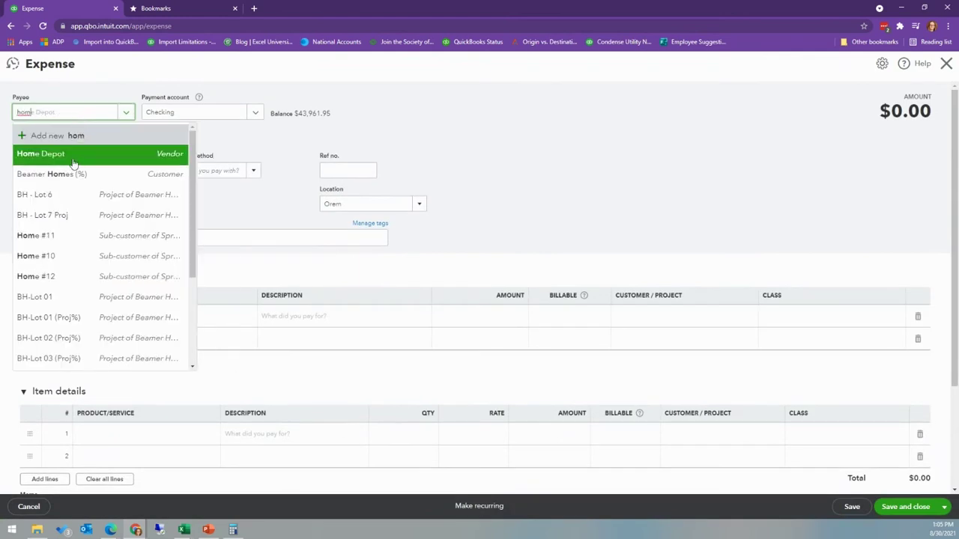
{"action": "left_click", "coordinate": [74, 159]}
Add the GC-% Cmpl item 0401 Framing Material to the expense's item details at a rate of 500
{"action": "left_click", "coordinate": [134, 441]}
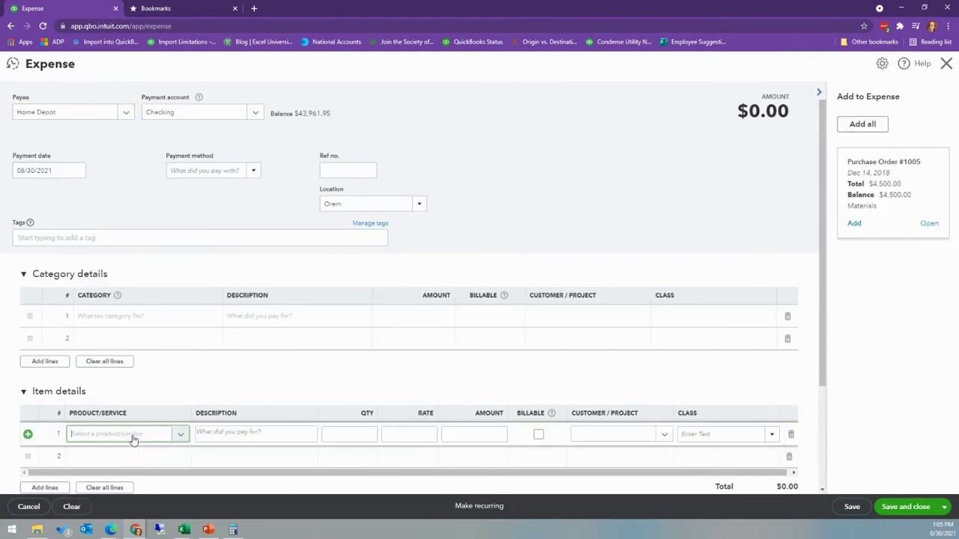
{"action": "type", "text": "fram"}
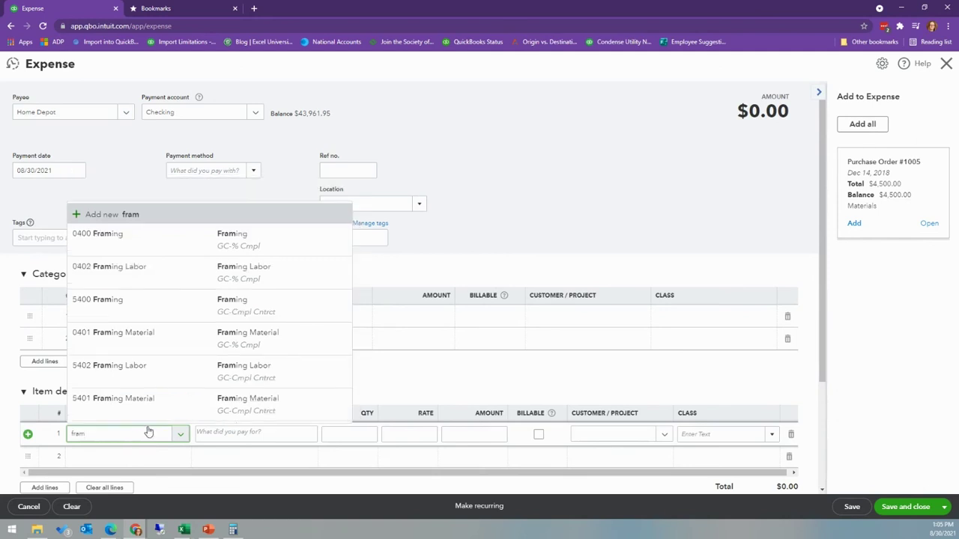
{"action": "left_click", "coordinate": [166, 338]}
{"action": "key", "text": "Tab"}
{"action": "key", "text": "Tab"}
{"action": "key", "text": "Tab"}
{"action": "type", "text": "500"}
{"action": "key", "text": "Tab"}
{"action": "key", "text": "Tab"}
{"action": "key", "text": "Tab"}
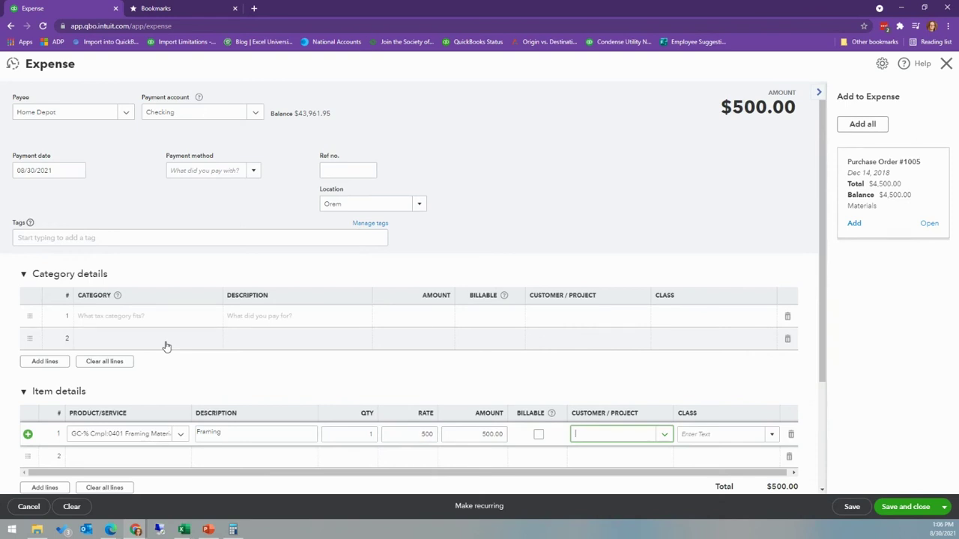
Assign the expense line to the Beamer Homes (%) project BH - Lot 7 Proj, then save and close the expense
{"action": "type", "text": "beam"}
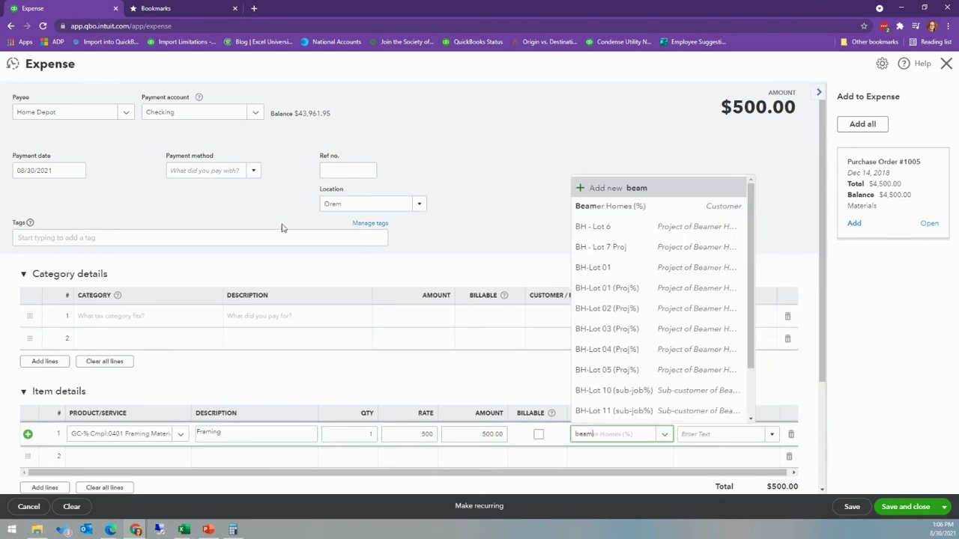
{"action": "left_click", "coordinate": [599, 246]}
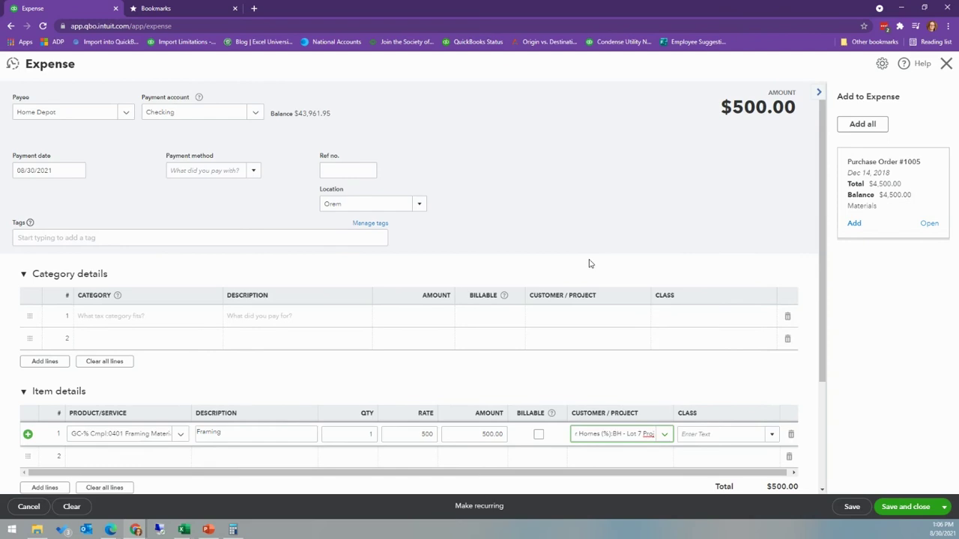
{"action": "left_click", "coordinate": [928, 511]}
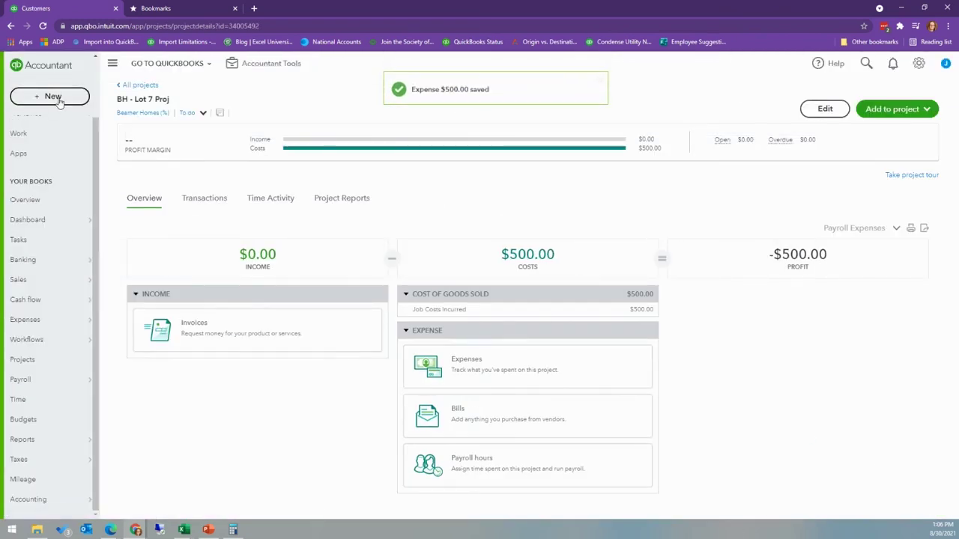
Start a new invoice with the project BH - Lot 7 Proj as its customer
{"action": "left_click", "coordinate": [57, 100]}
{"action": "left_click", "coordinate": [45, 155]}
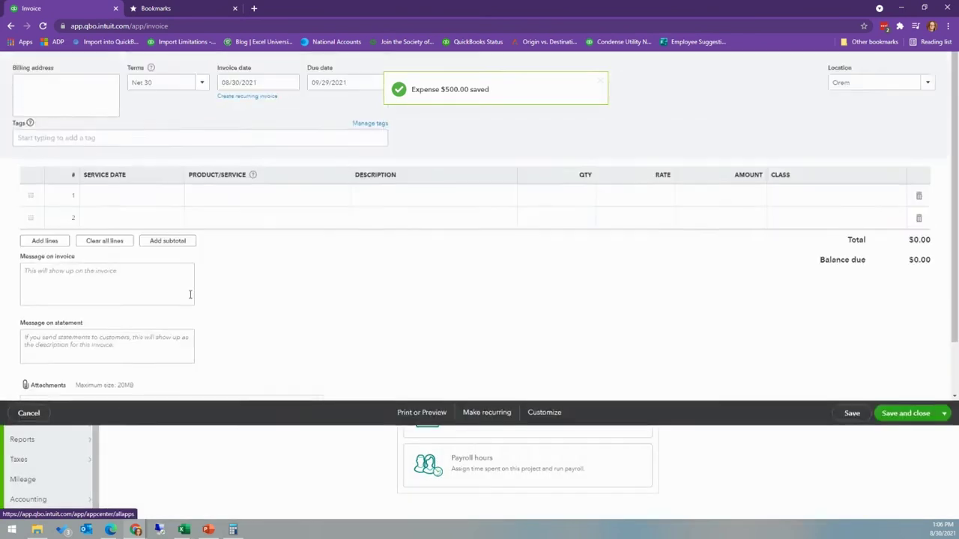
{"action": "type", "text": "bh"}
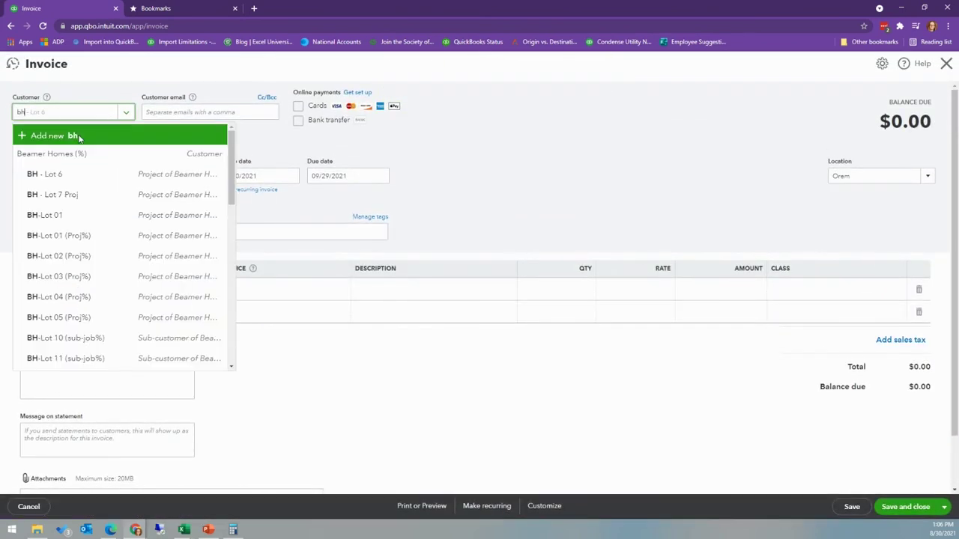
{"action": "key", "text": "BackSpace"}
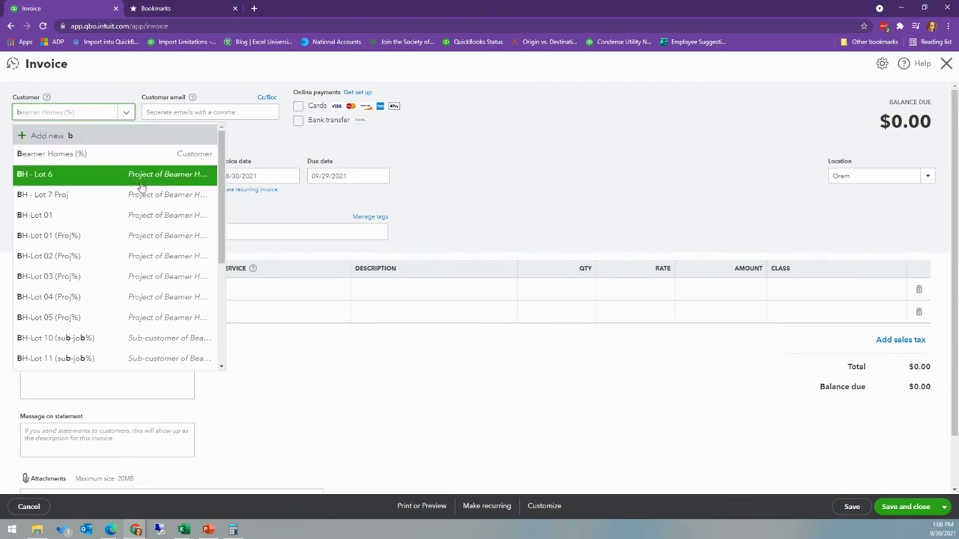
{"action": "scroll", "coordinate": [150, 308], "scroll_direction": "down", "scroll_amount": 3}
{"action": "scroll", "coordinate": [169, 307], "scroll_direction": "up", "scroll_amount": 3}
{"action": "left_click", "coordinate": [58, 183]}
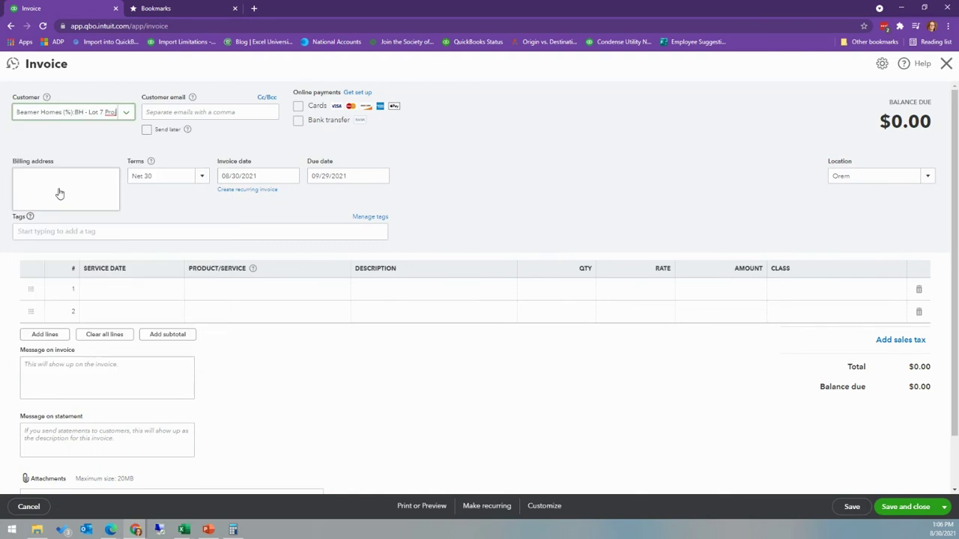
Add the GC-% Cmpl item 0401 Framing Material to the invoice at a rate of 800, then save and close it
{"action": "left_click", "coordinate": [212, 282]}
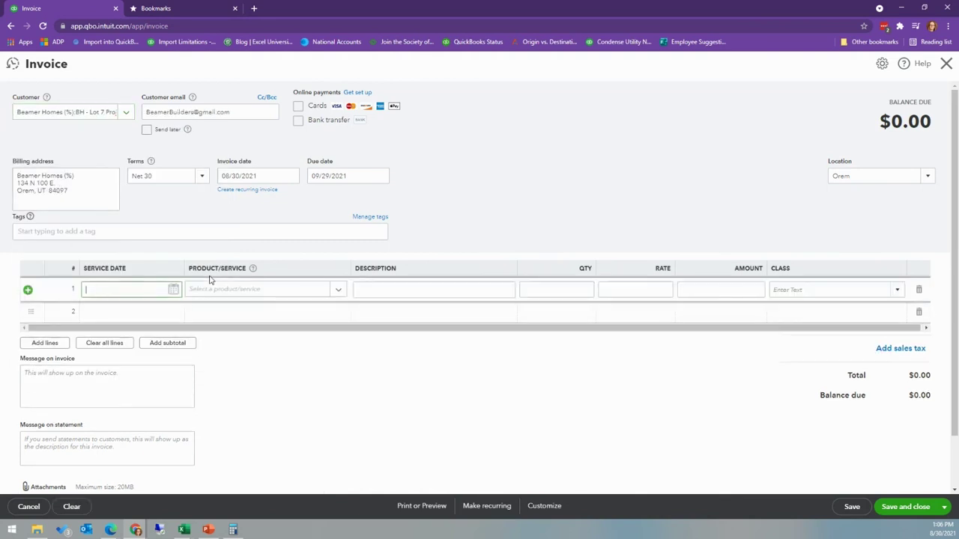
{"action": "left_click", "coordinate": [225, 290]}
{"action": "type", "text": "fran"}
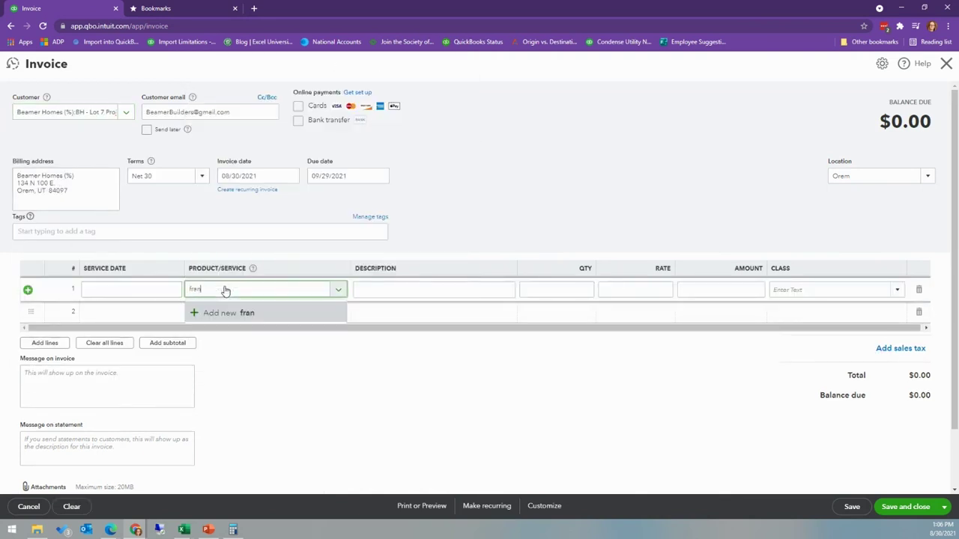
{"action": "key", "text": "BackSpace"}
{"action": "type", "text": "m"}
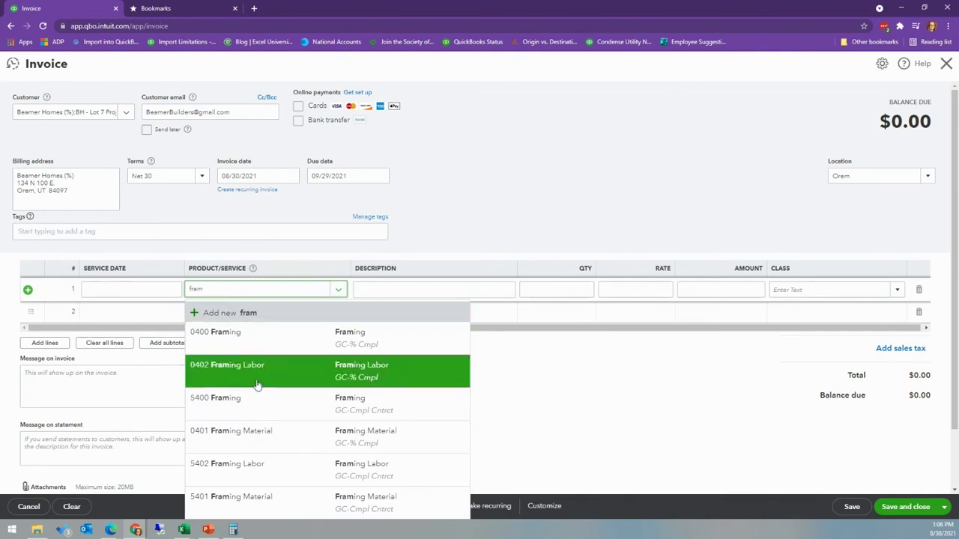
{"action": "left_click", "coordinate": [270, 437]}
{"action": "key", "text": "Tab"}
{"action": "key", "text": "Tab"}
{"action": "key", "text": "Tab"}
{"action": "type", "text": "800"}
{"action": "key", "text": "Tab"}
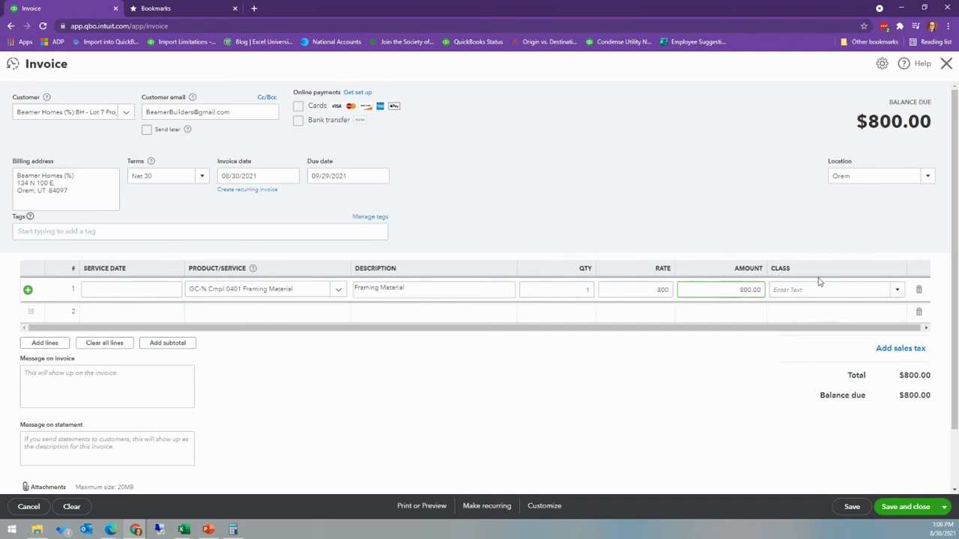
{"action": "left_click", "coordinate": [907, 508]}
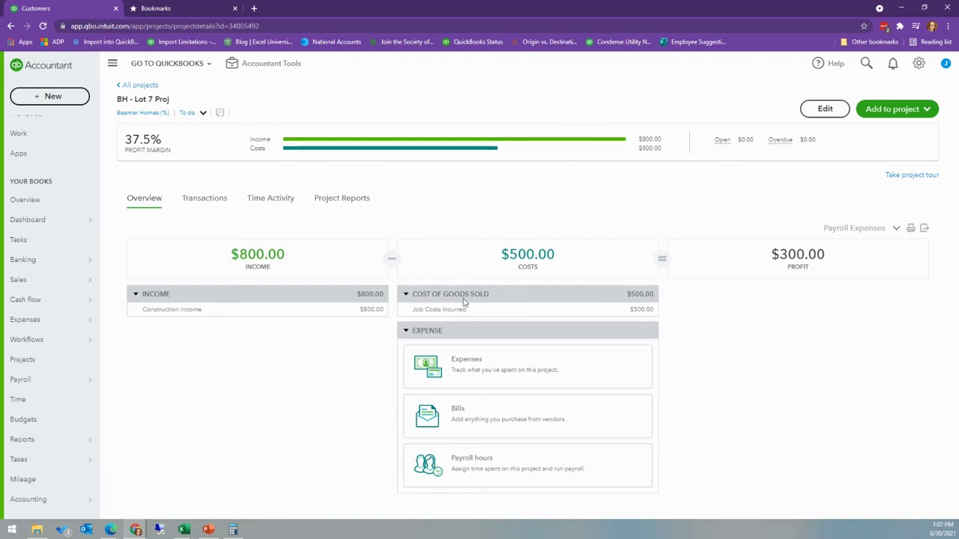
Open the Project profitability report for BH - Lot 7 Proj
{"action": "left_click", "coordinate": [359, 199]}
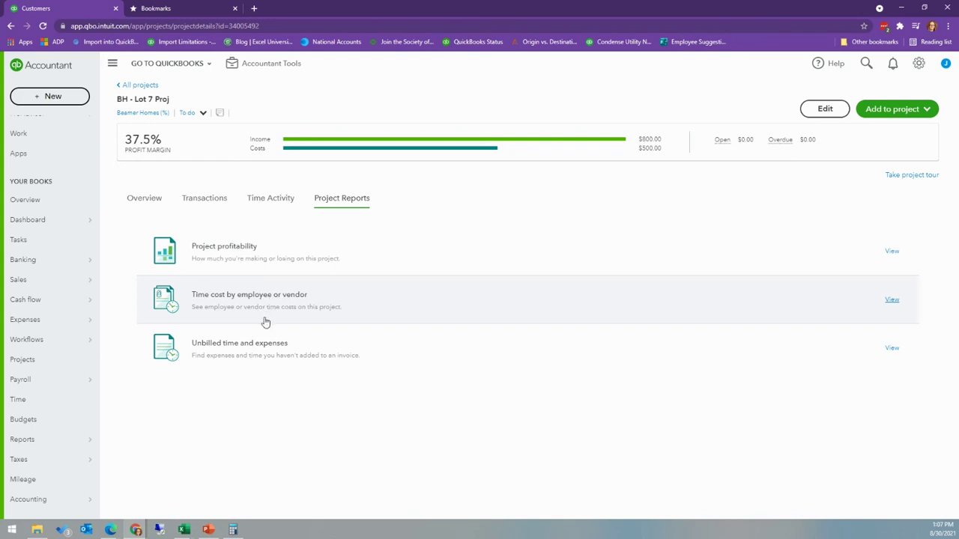
{"action": "left_click", "coordinate": [244, 245]}
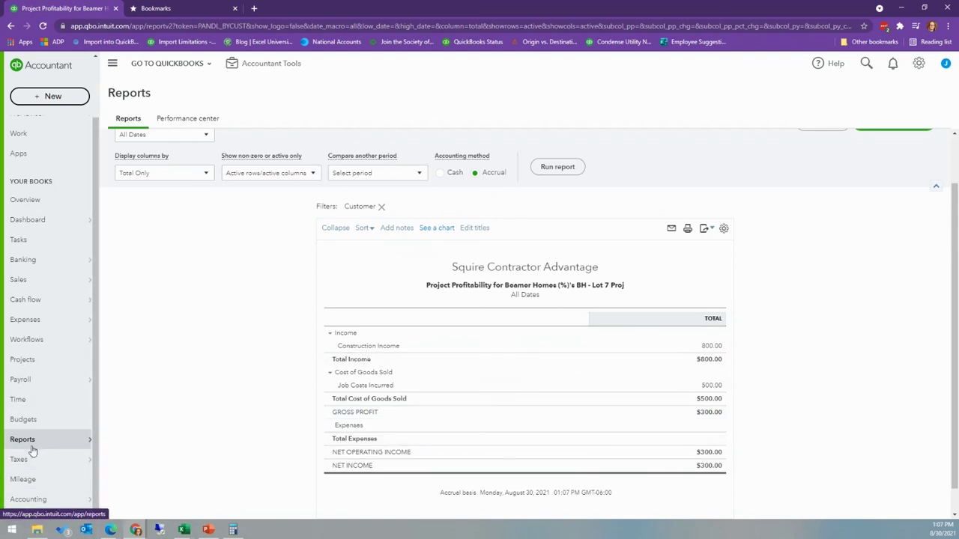
Open the Balance Sheet report from the favorite standard reports
{"action": "mouse_move", "coordinate": [33, 450]}
{"action": "left_click", "coordinate": [124, 443]}
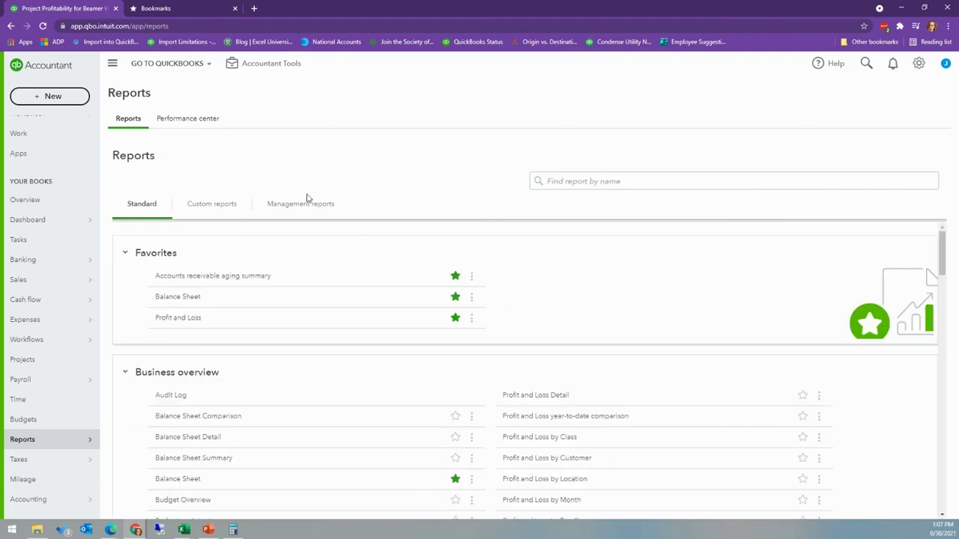
{"action": "left_click", "coordinate": [183, 300]}
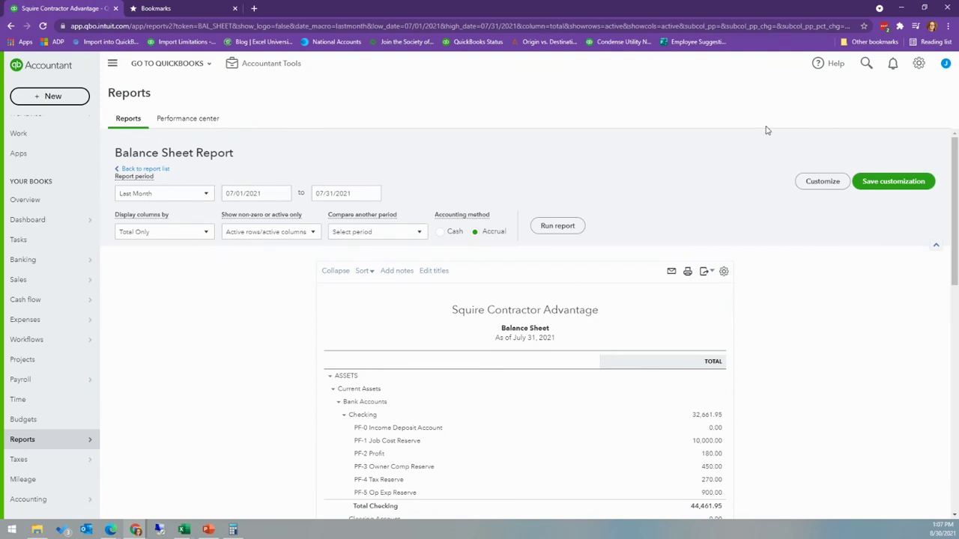
Customize the Balance Sheet's report period to All Dates
{"action": "left_click", "coordinate": [822, 180]}
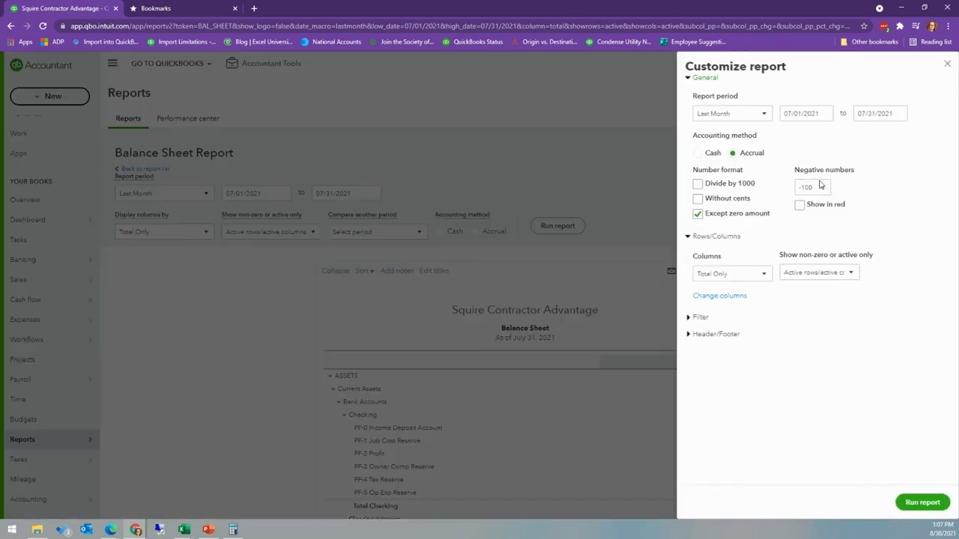
{"action": "left_click", "coordinate": [752, 120]}
{"action": "scroll", "coordinate": [753, 127], "scroll_direction": "up", "scroll_amount": 5}
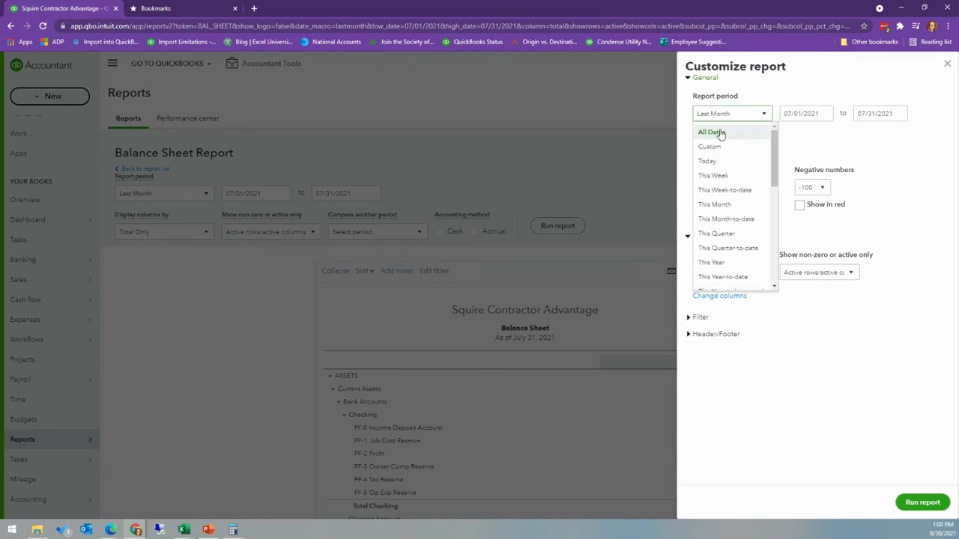
{"action": "left_click", "coordinate": [719, 133]}
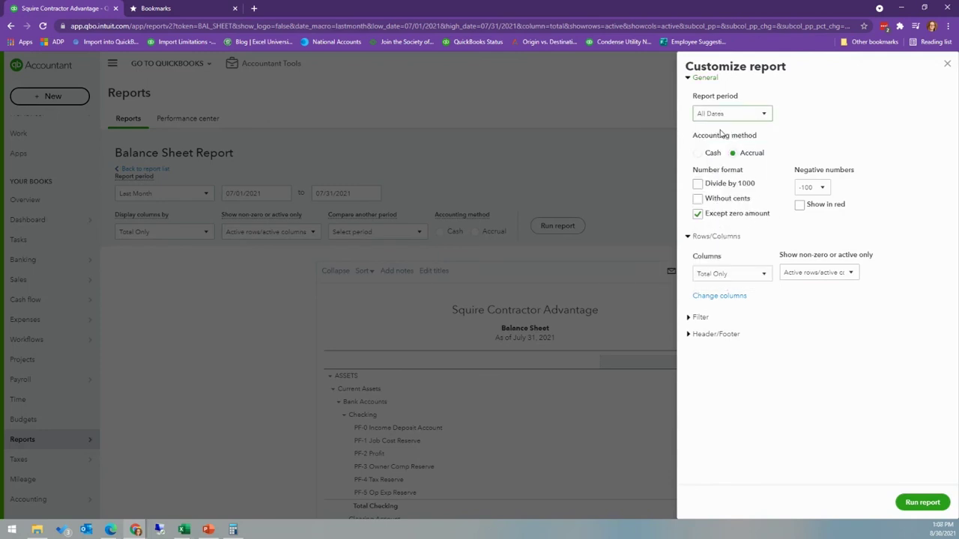
Filter the Balance Sheet by customer for the Beamer Homes (%) projects BH - Lot 6, BH - Lot 7 Proj and BH-Lot 01
{"action": "left_click", "coordinate": [699, 318]}
{"action": "left_click", "coordinate": [830, 338]}
{"action": "type", "text": "b"}
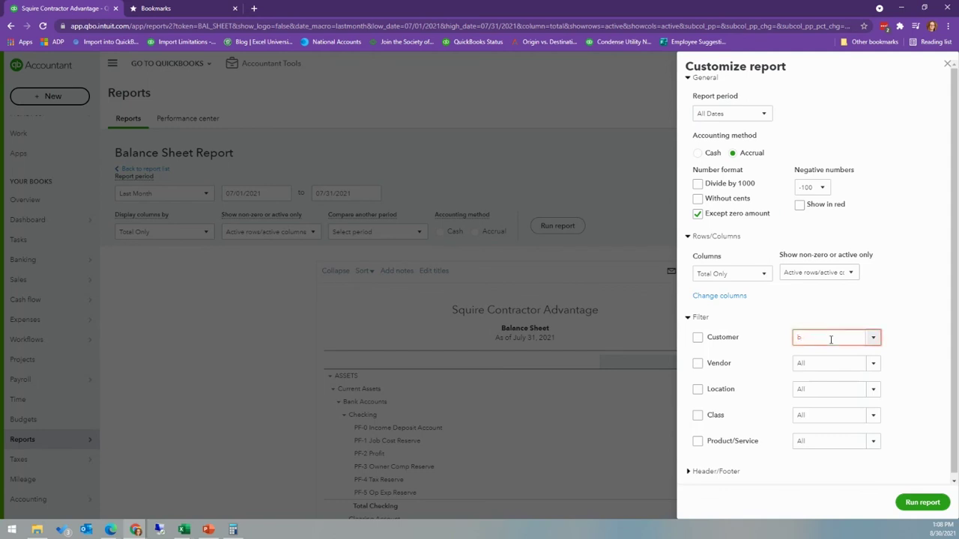
{"action": "type", "text": "reameamer Homes (%"}
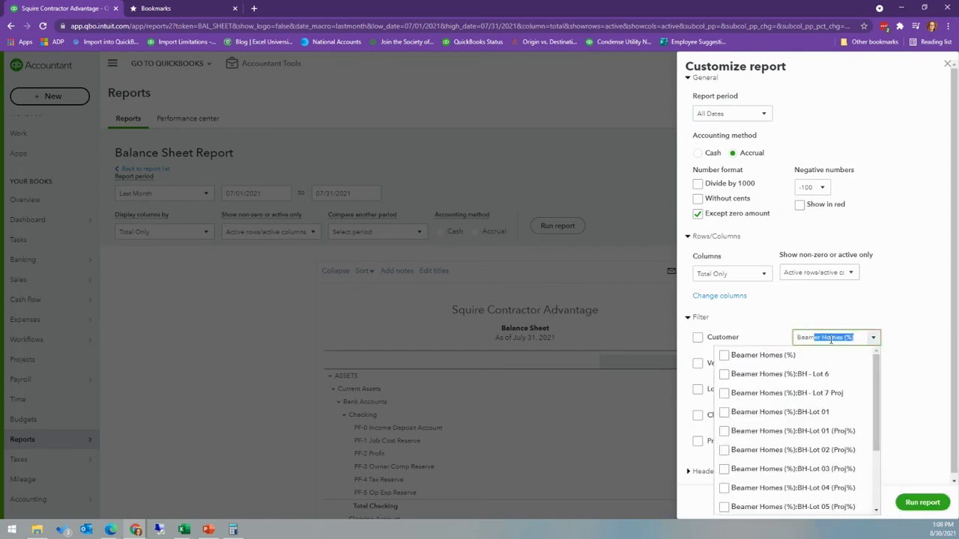
{"action": "left_click", "coordinate": [724, 374]}
{"action": "left_click", "coordinate": [724, 393]}
{"action": "left_click", "coordinate": [724, 412]}
{"action": "left_click", "coordinate": [724, 430]}
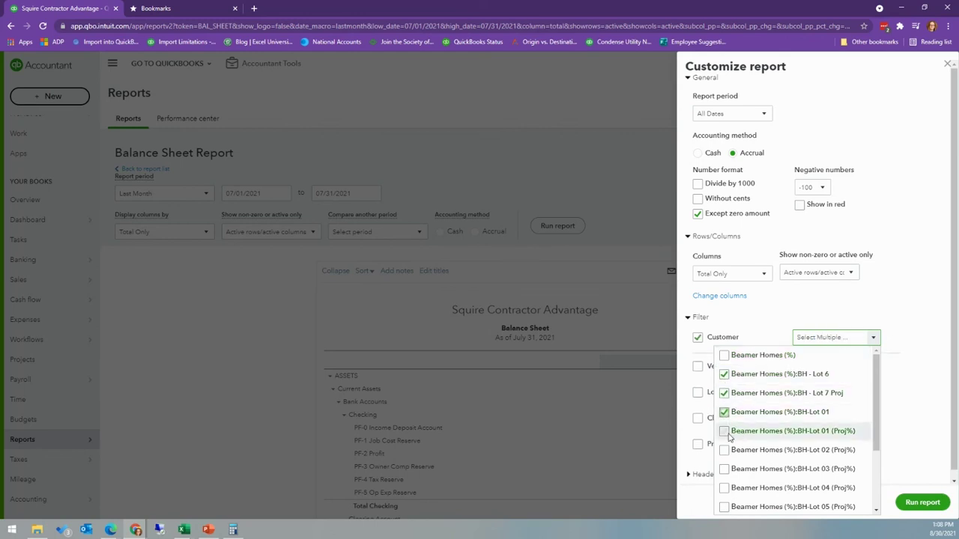
Run the customized Balance Sheet and review its assets, liabilities and equity
{"action": "left_click", "coordinate": [936, 365]}
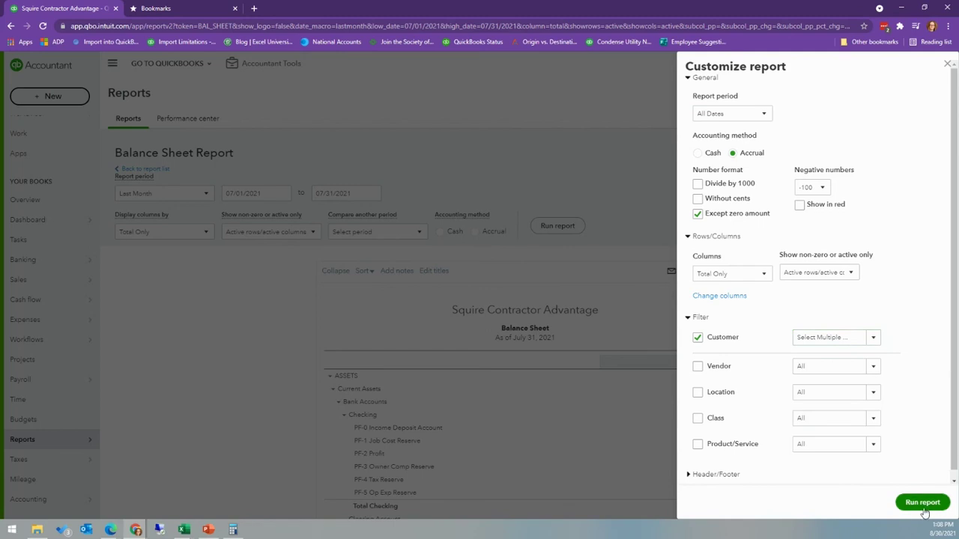
{"action": "left_click", "coordinate": [924, 507]}
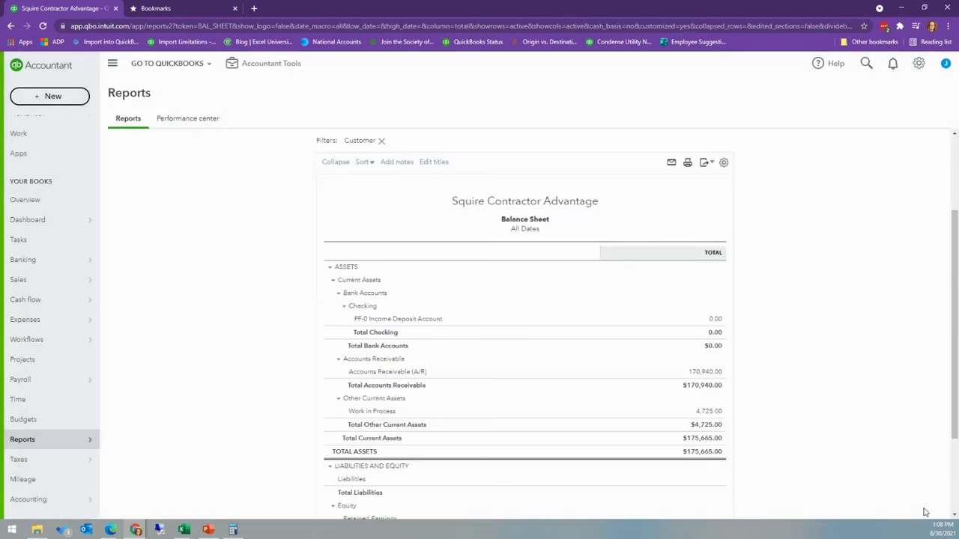
{"action": "scroll", "coordinate": [809, 257], "scroll_direction": "down", "scroll_amount": 3}
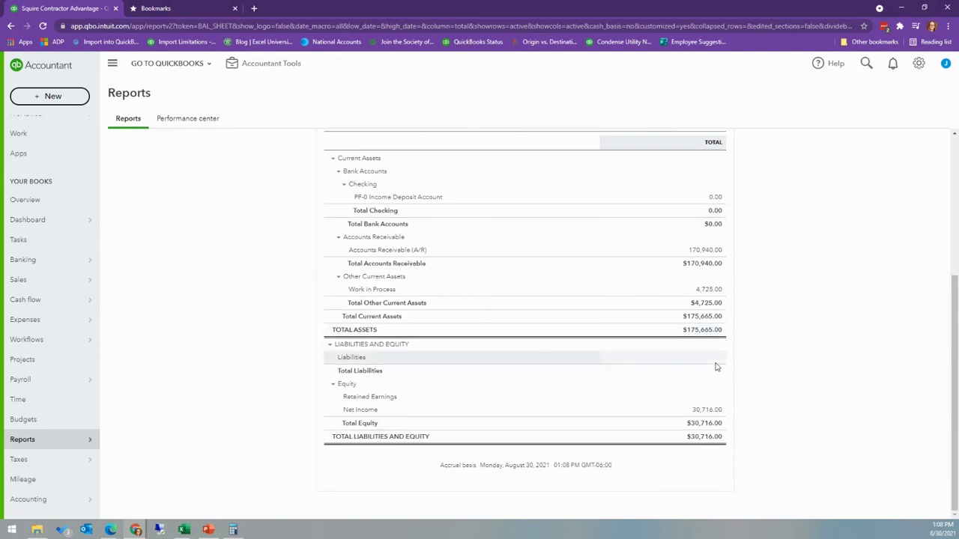
{"action": "scroll", "coordinate": [717, 367], "scroll_direction": "up", "scroll_amount": 1}
{"action": "scroll", "coordinate": [717, 367], "scroll_direction": "up", "scroll_amount": 2}
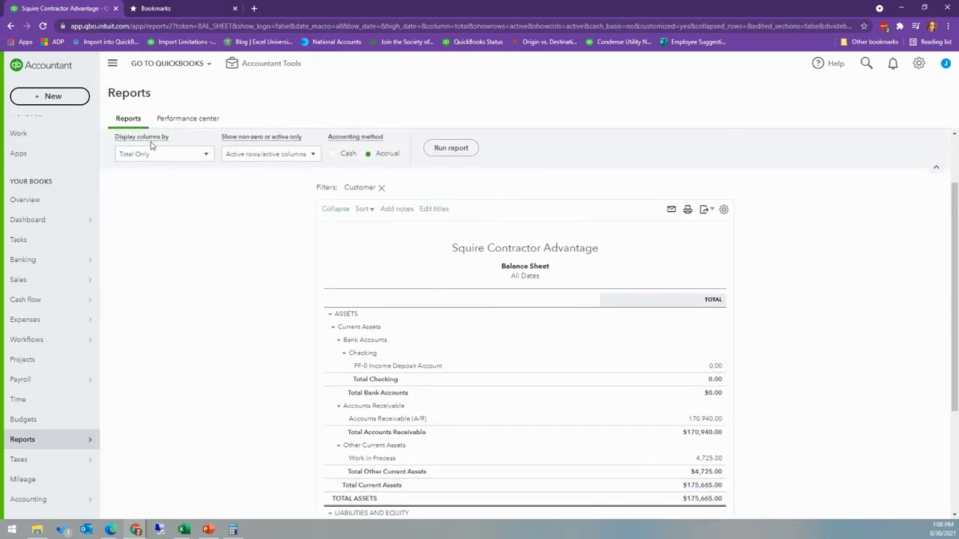
Display the Balance Sheet columns by Customers, rerun the report and review the balances for each Beamer Homes project
{"action": "scroll", "coordinate": [227, 262], "scroll_direction": "up", "scroll_amount": 1}
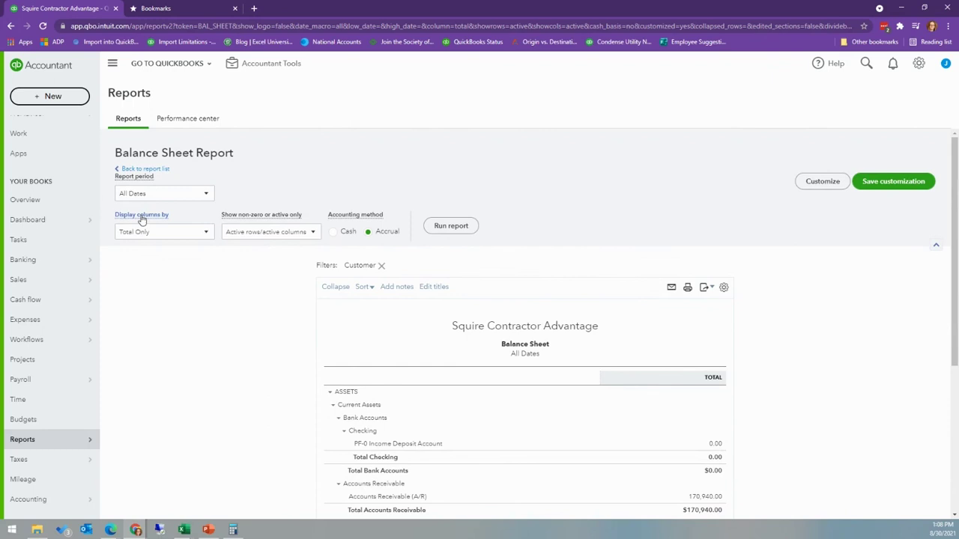
{"action": "left_click", "coordinate": [186, 234]}
{"action": "left_click", "coordinate": [162, 337]}
{"action": "left_click", "coordinate": [449, 232]}
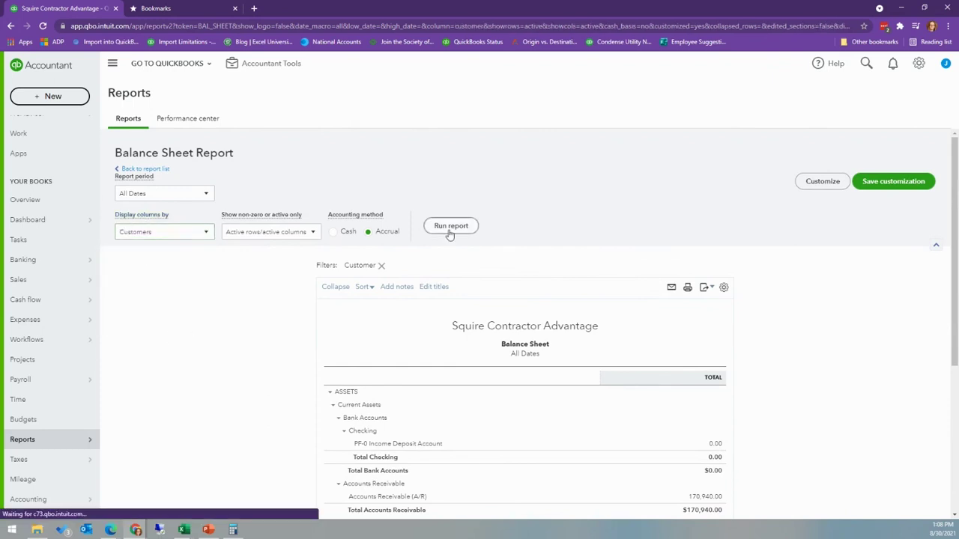
{"action": "scroll", "coordinate": [449, 233], "scroll_direction": "down", "scroll_amount": 1}
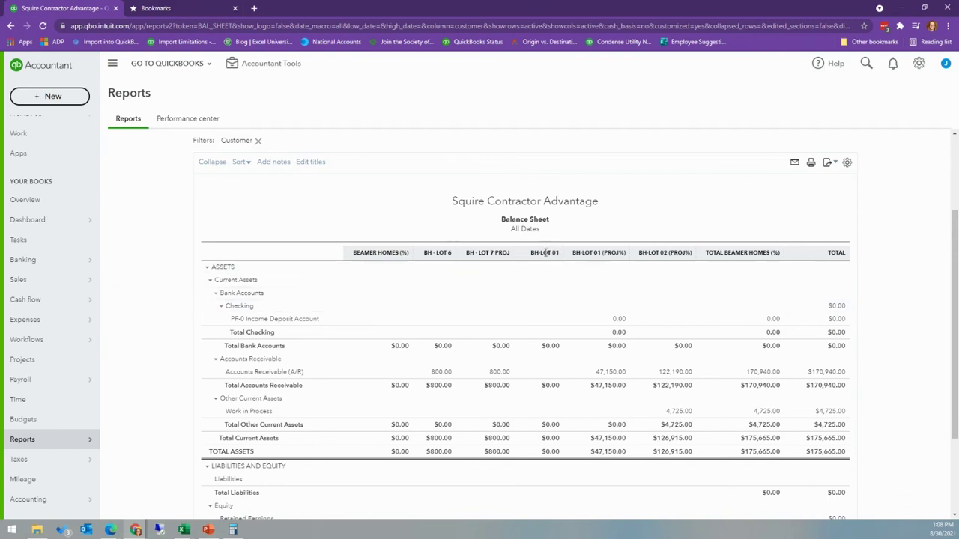
{"action": "scroll", "coordinate": [797, 352], "scroll_direction": "down", "scroll_amount": 3}
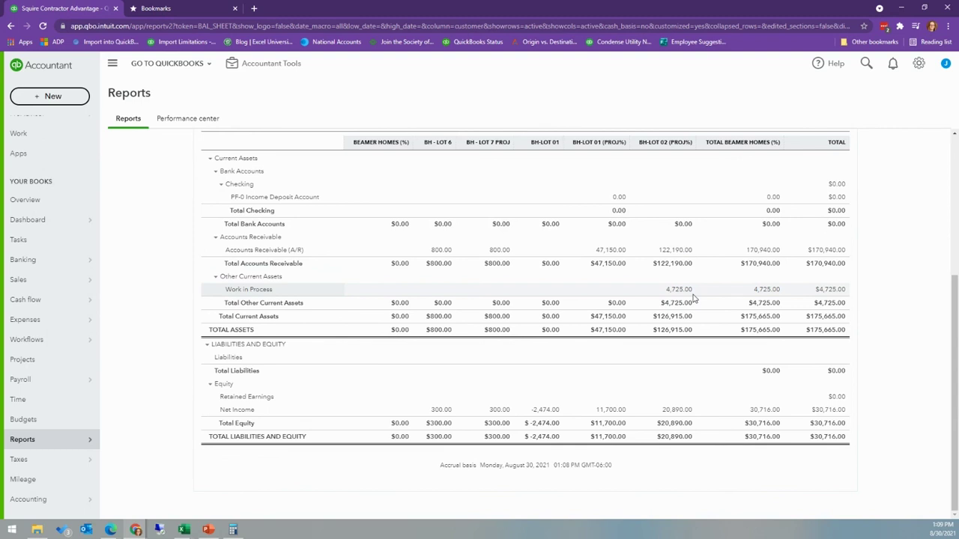
{"action": "scroll", "coordinate": [621, 392], "scroll_direction": "up", "scroll_amount": 4}
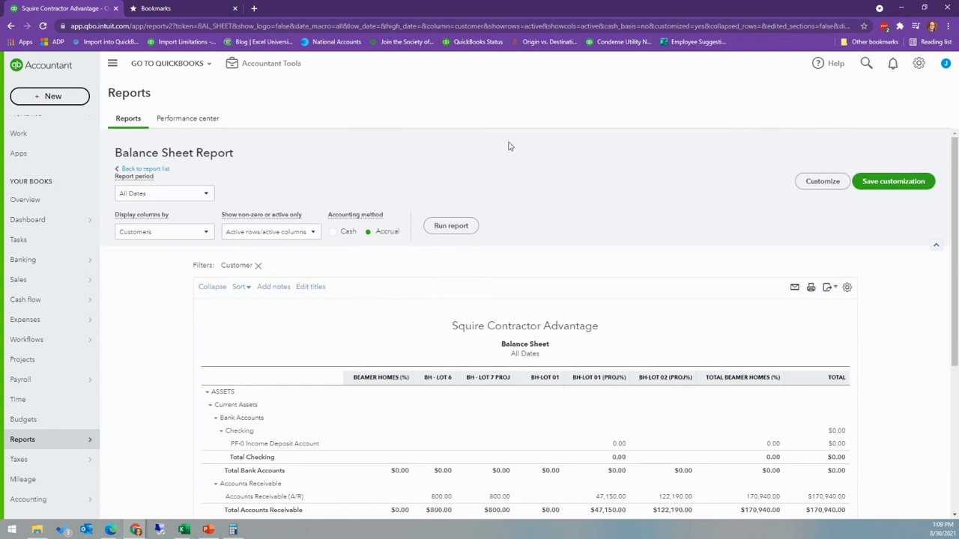
Return to the report list and open the Profit and Loss by Customer report from the business overview reports
{"action": "left_click", "coordinate": [43, 439]}
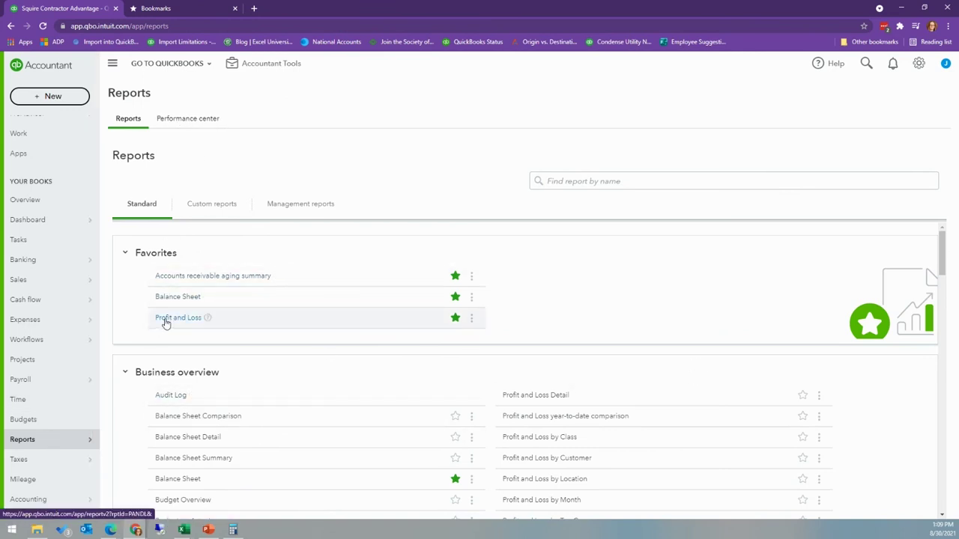
{"action": "scroll", "coordinate": [166, 322], "scroll_direction": "down", "scroll_amount": 3}
{"action": "scroll", "coordinate": [165, 323], "scroll_direction": "down", "scroll_amount": 1}
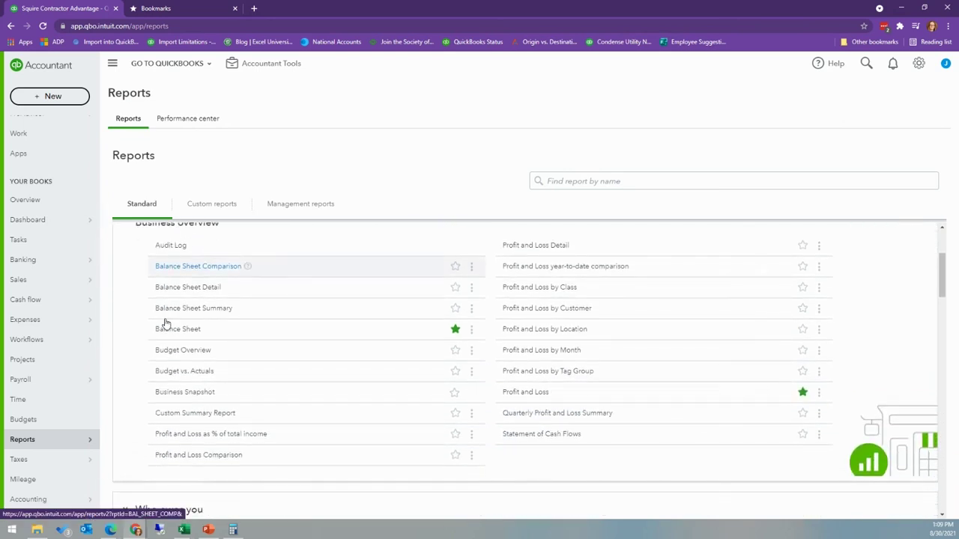
{"action": "left_click", "coordinate": [569, 313]}
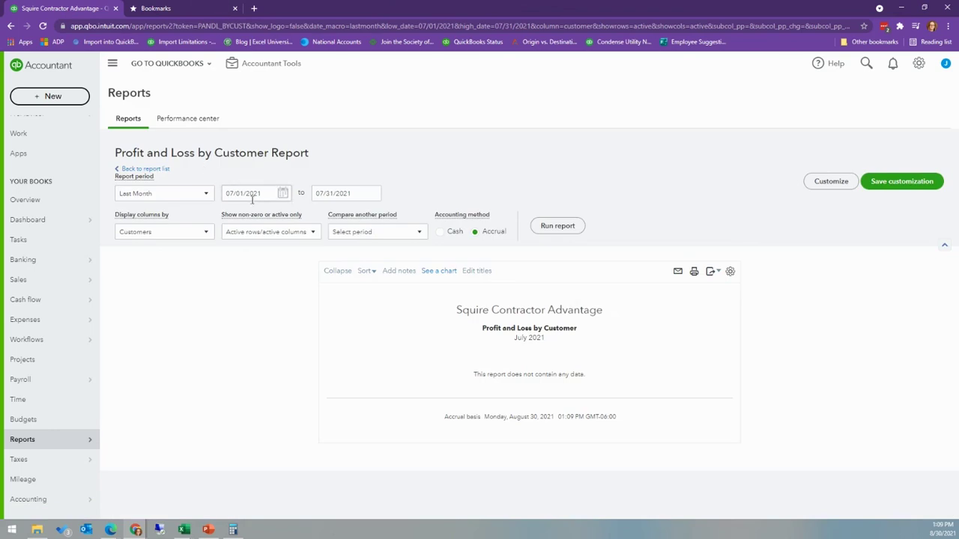
Set the Profit and Loss by Customer report period to This Year and run the report
{"action": "left_click", "coordinate": [205, 193]}
{"action": "scroll", "coordinate": [171, 319], "scroll_direction": "up", "scroll_amount": 3}
{"action": "left_click", "coordinate": [143, 336]}
{"action": "left_click", "coordinate": [562, 226]}
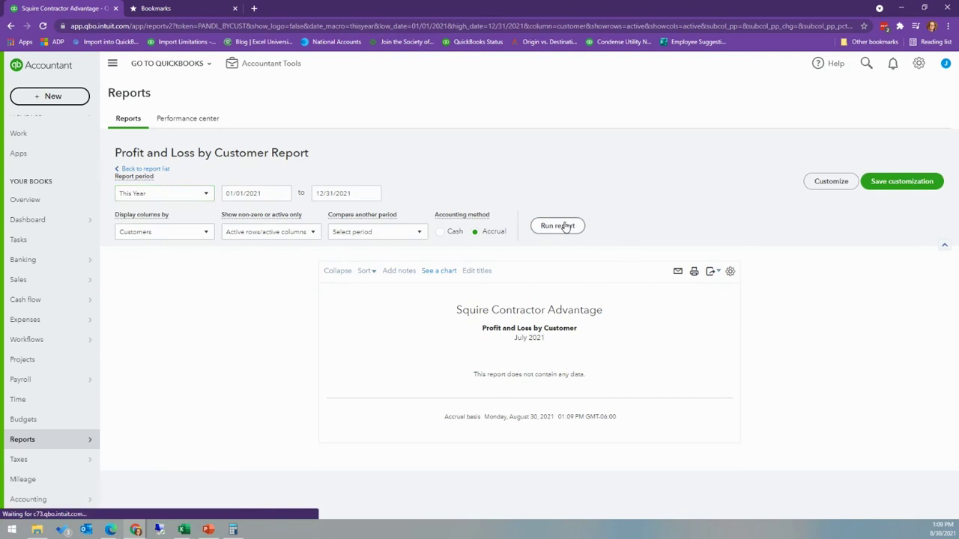